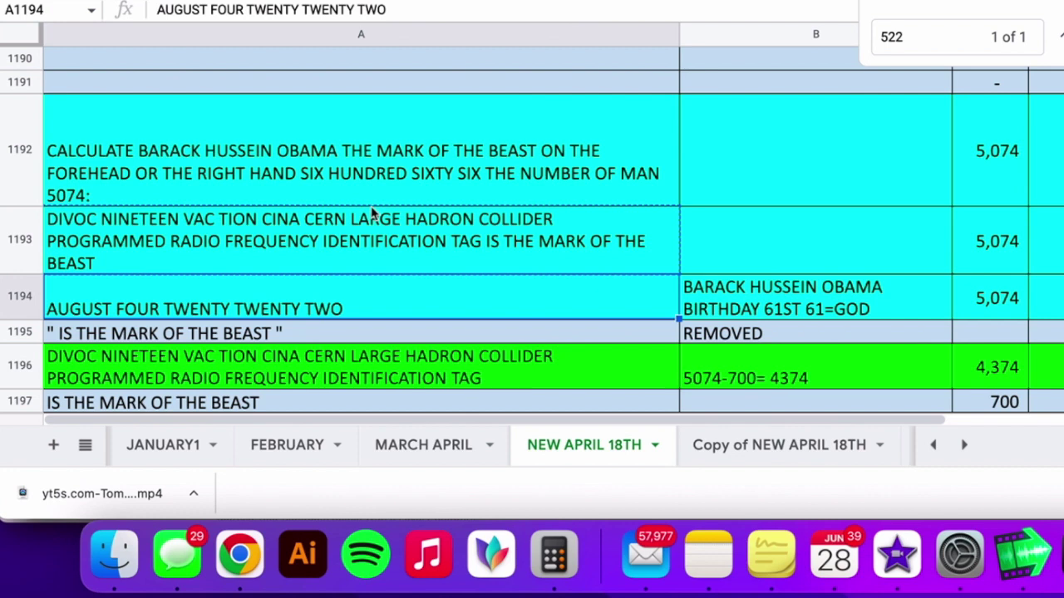
pyautogui.scroll(-1, 492, 218)
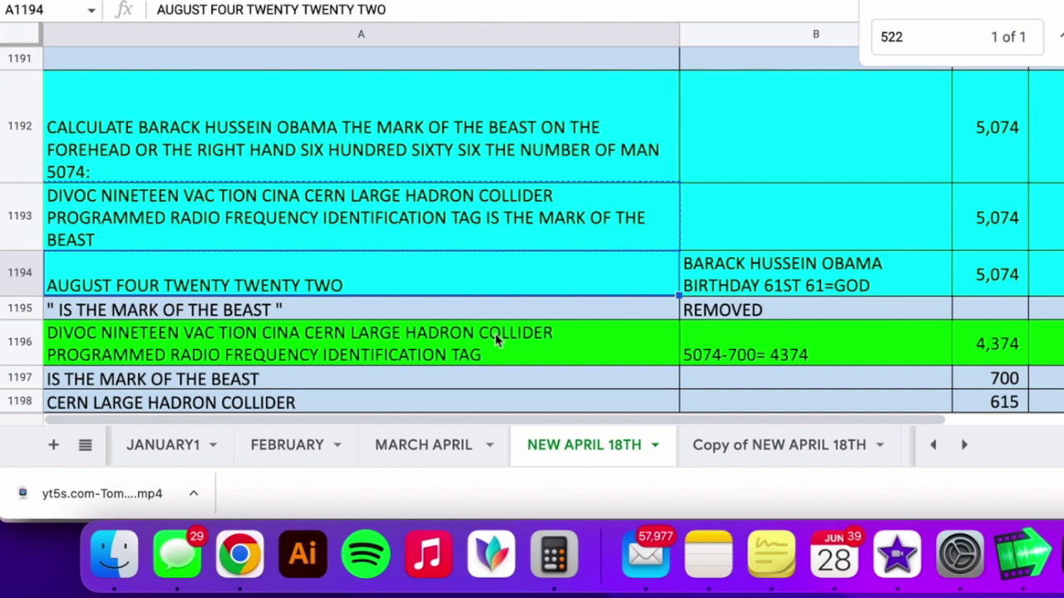
pyautogui.scroll(-3, 496, 341)
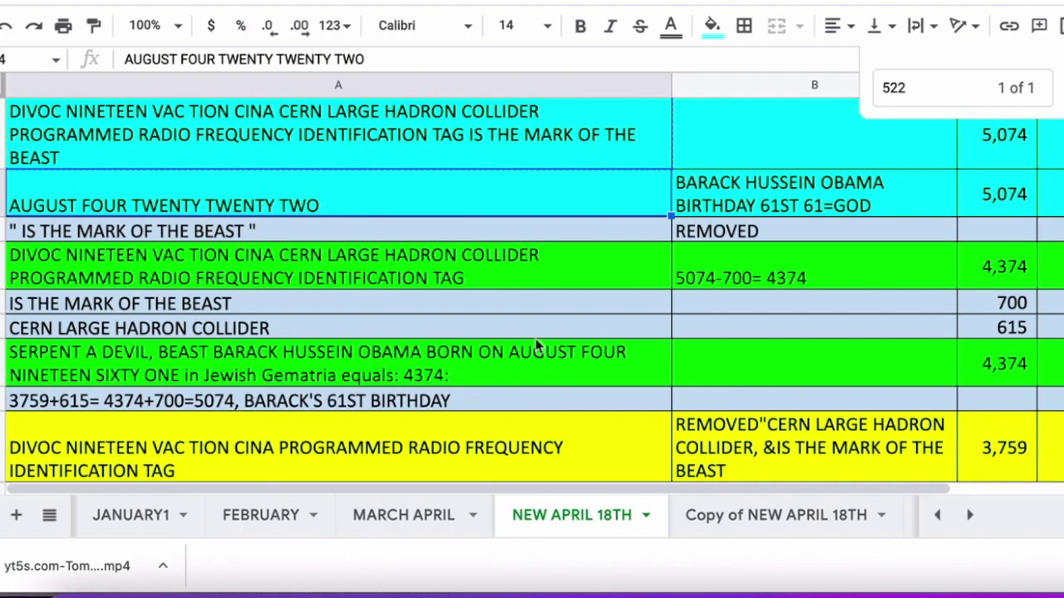
pyautogui.scroll(-1, 557, 317)
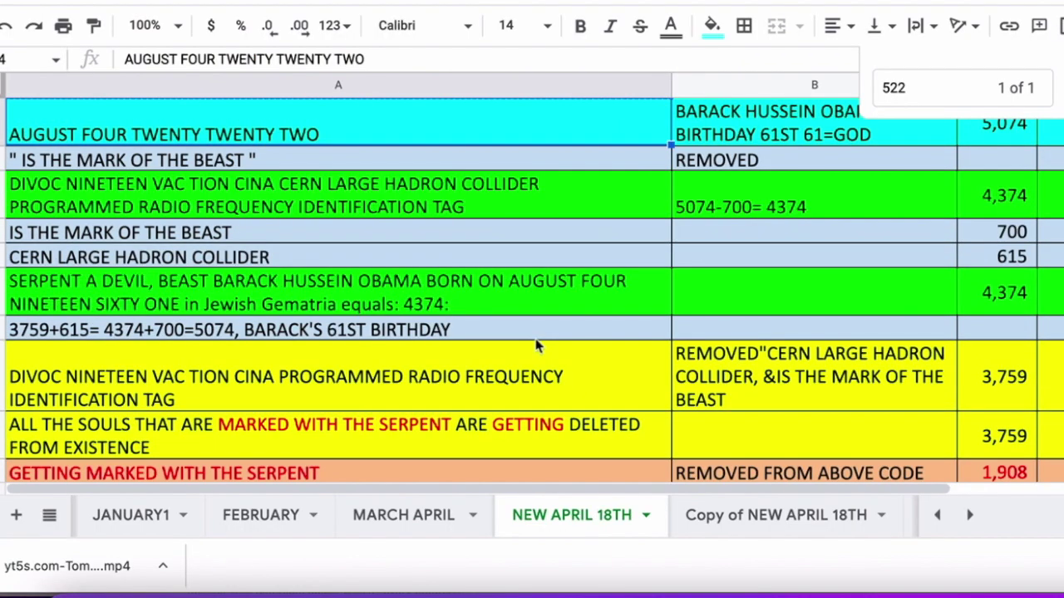
pyautogui.scroll(1, 536, 345)
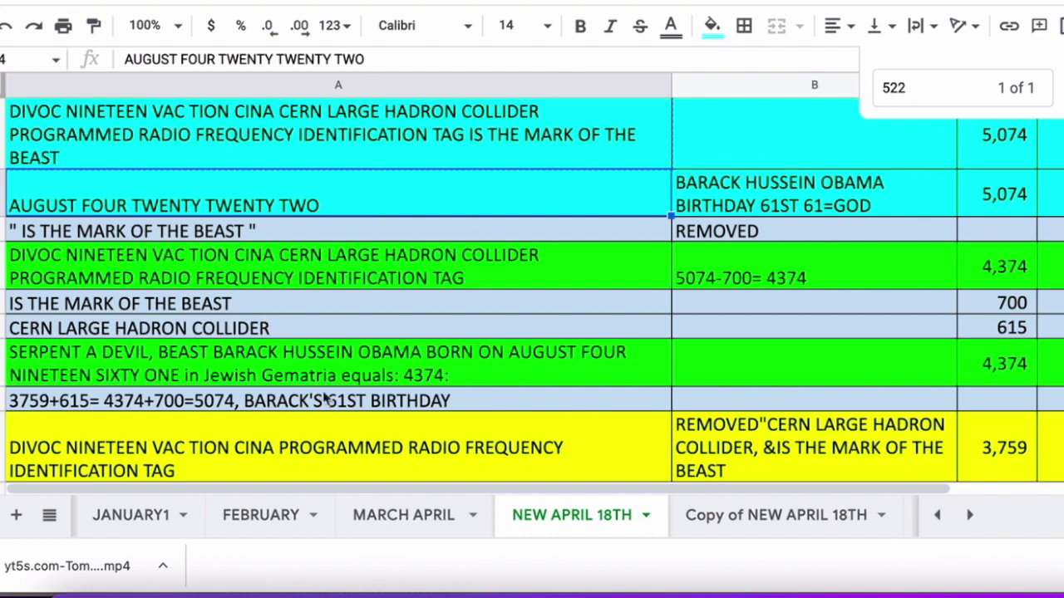
pyautogui.scroll(-3, 326, 399)
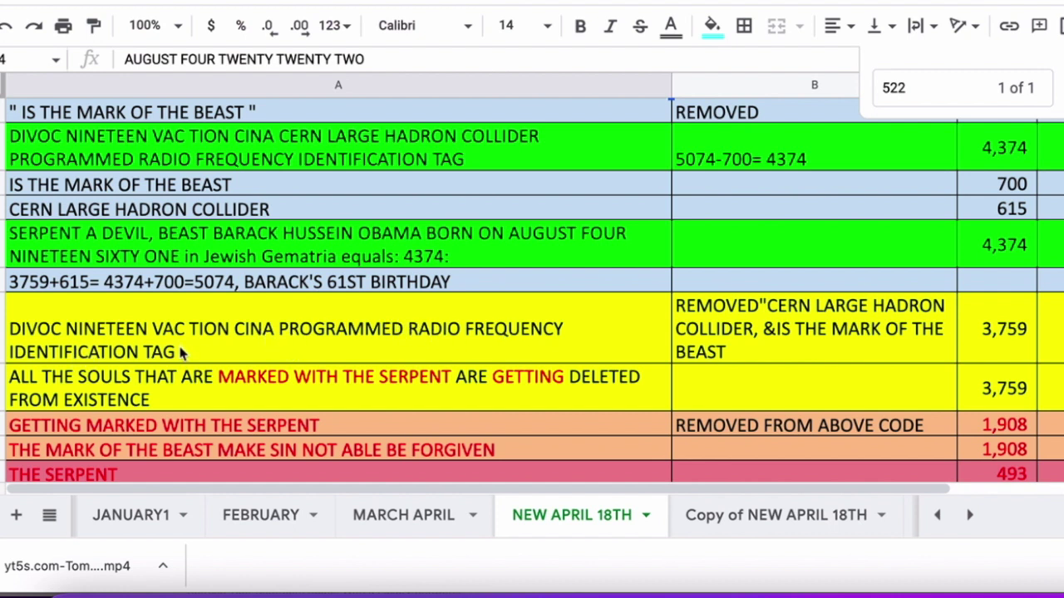
pyautogui.scroll(5, 336, 344)
pyautogui.scroll(-3, 337, 345)
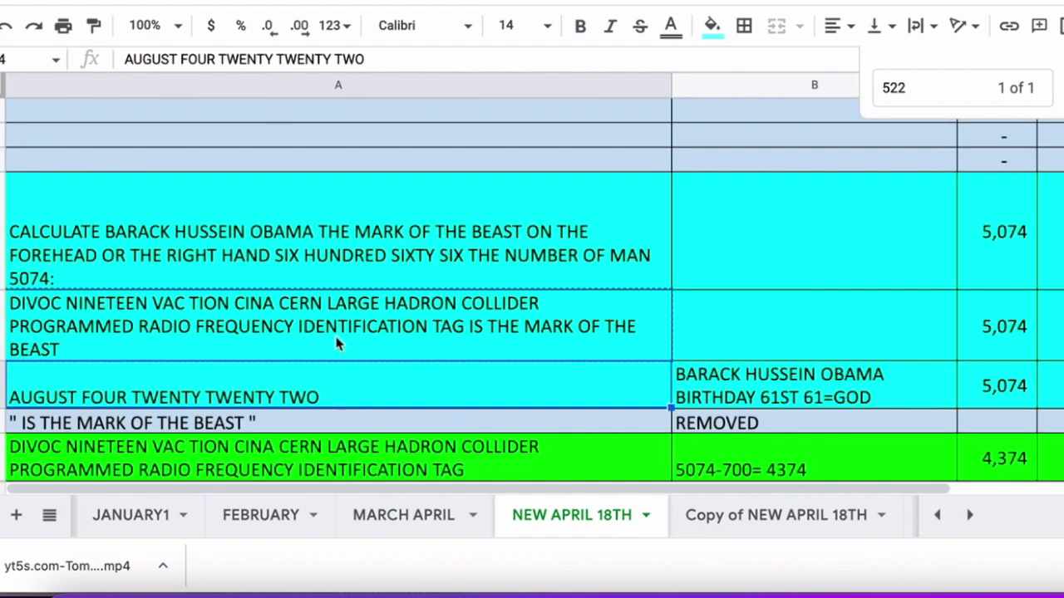
pyautogui.click(446, 307)
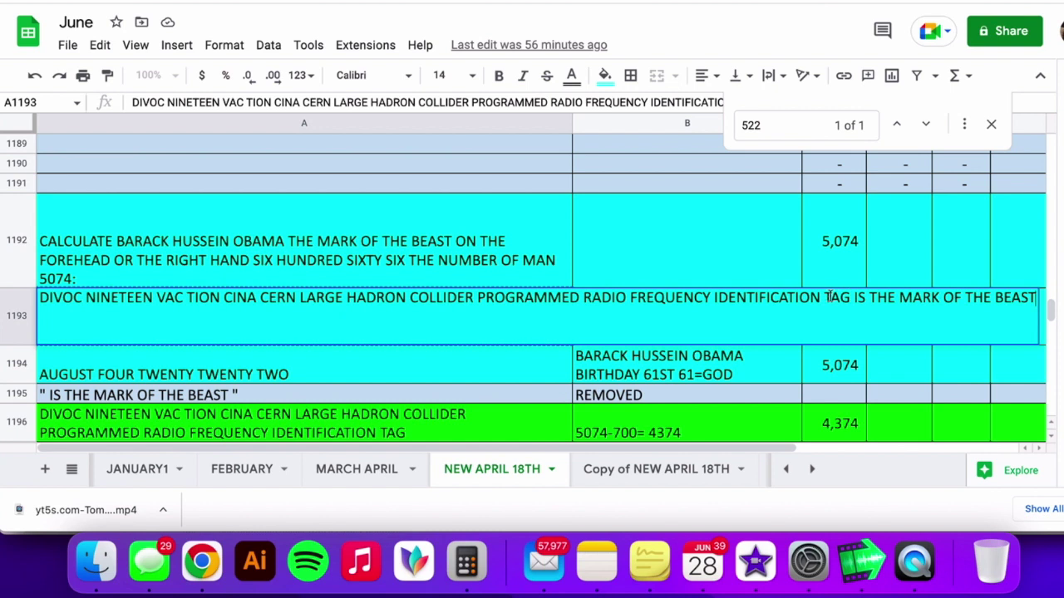
pyautogui.moveTo(476, 298); pyautogui.dragTo(257, 299)
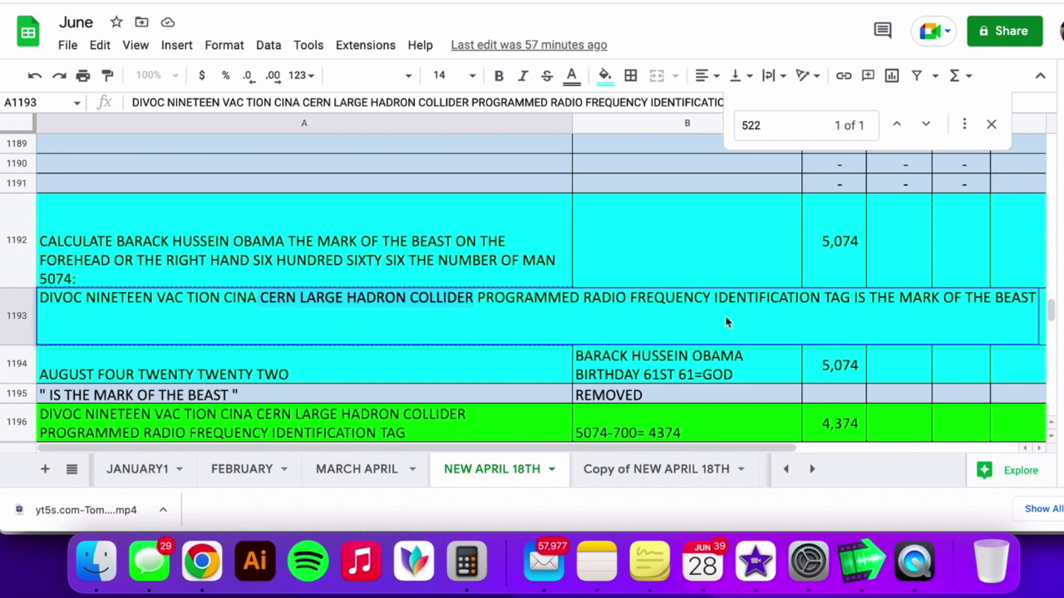
pyautogui.moveTo(854, 294); pyautogui.dragTo(1012, 317)
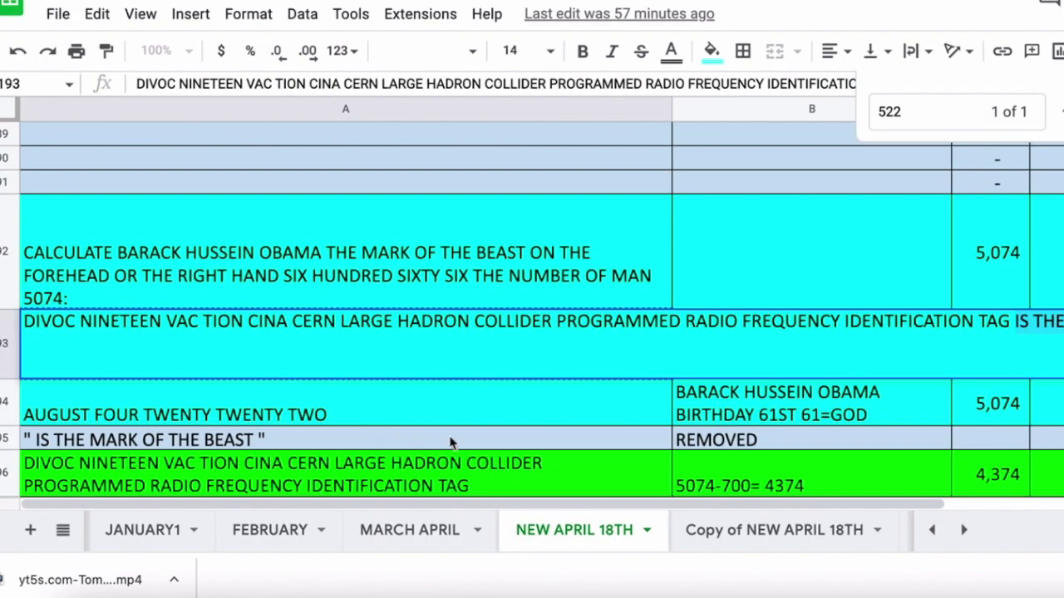
pyautogui.click(365, 443)
pyautogui.scroll(-5, 600, 347)
pyautogui.scroll(3, 600, 346)
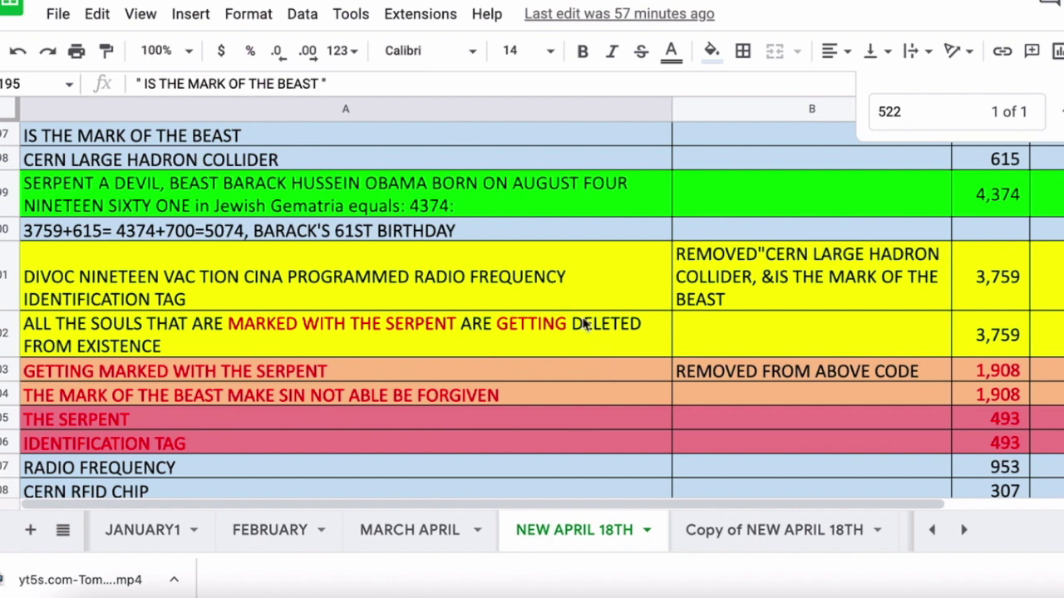
pyautogui.click(565, 403)
pyautogui.scroll(-3, 564, 403)
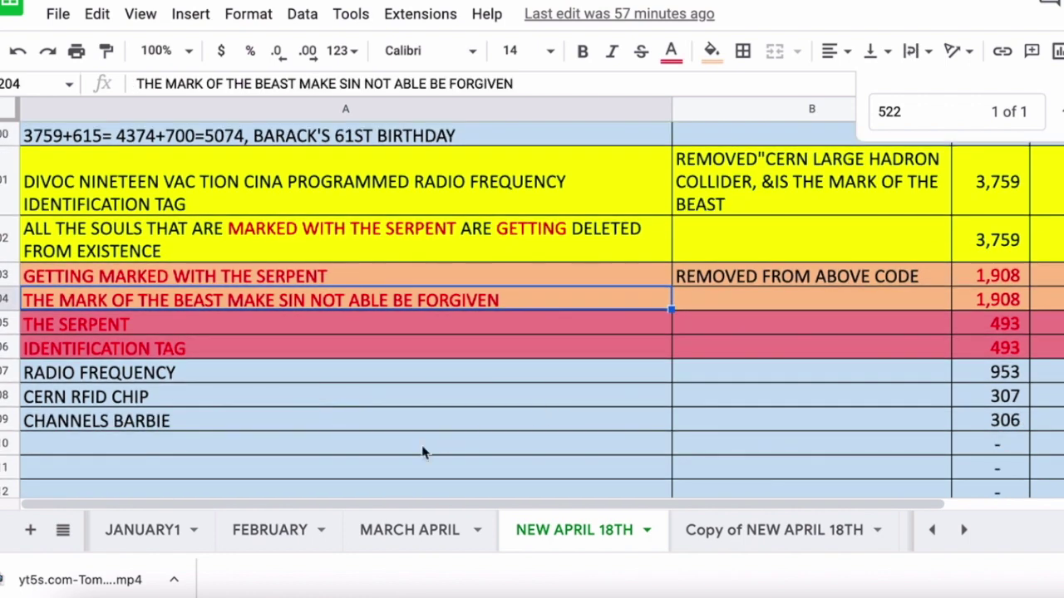
pyautogui.click(422, 449)
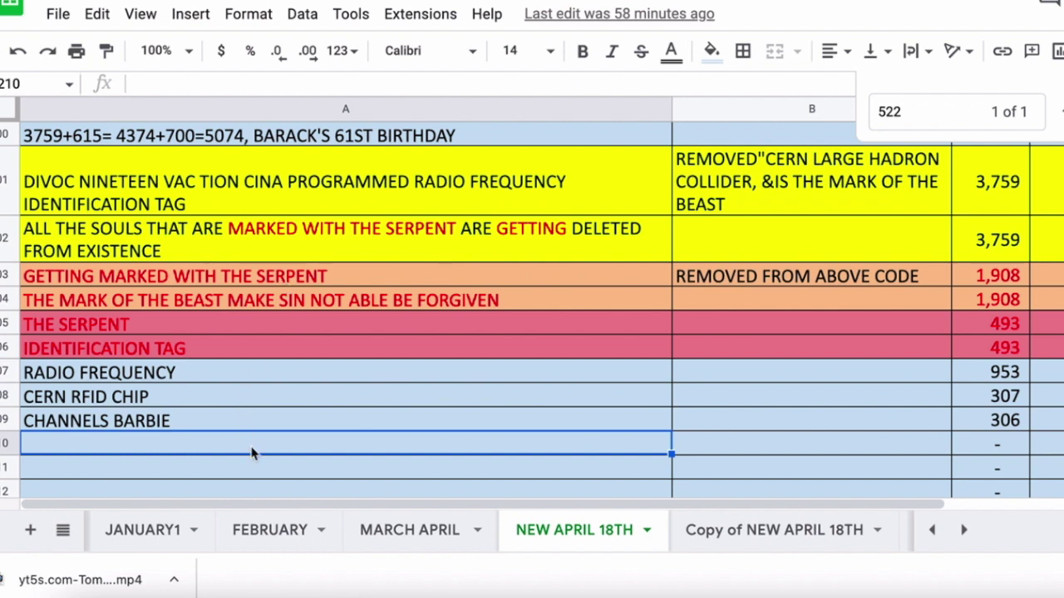
# - Enter GETTING MARKED WITH IDENTIFICATION TAG below CHANNELS BARBIE and check its 1,908 SUM formula
pyautogui.write('GETTING MA')
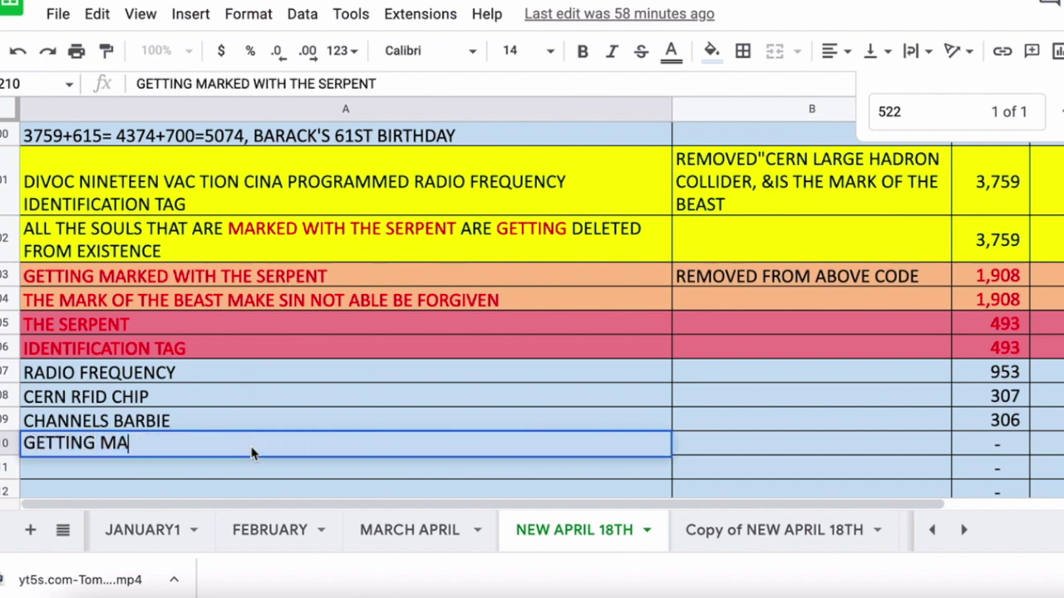
pyautogui.write('RKED WITH IDENT')
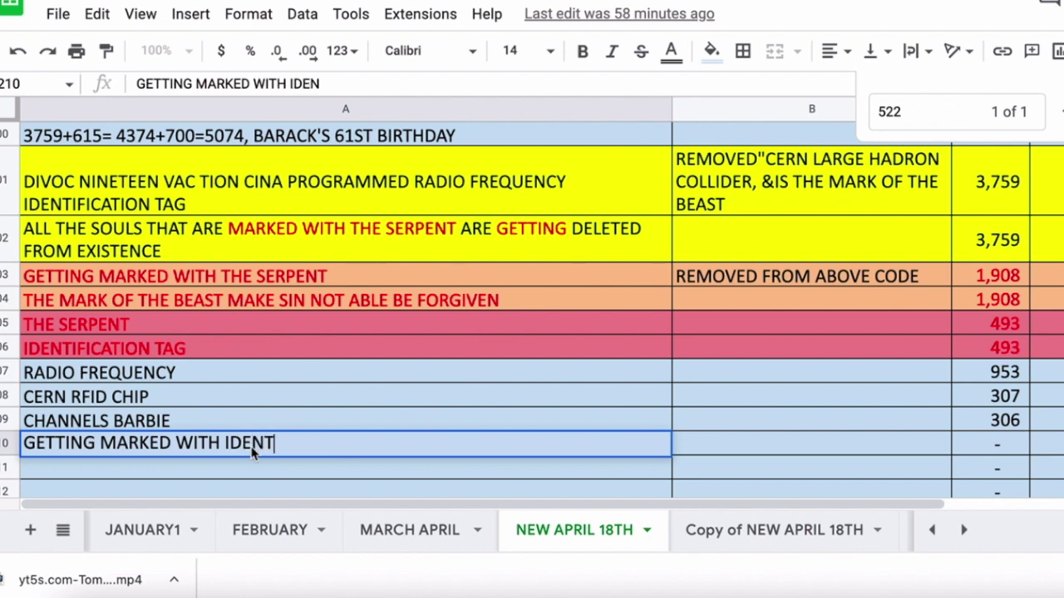
pyautogui.write('IFICATION')
pyautogui.press('BackSpace')
pyautogui.write('ON TAG')
pyautogui.press('Return')
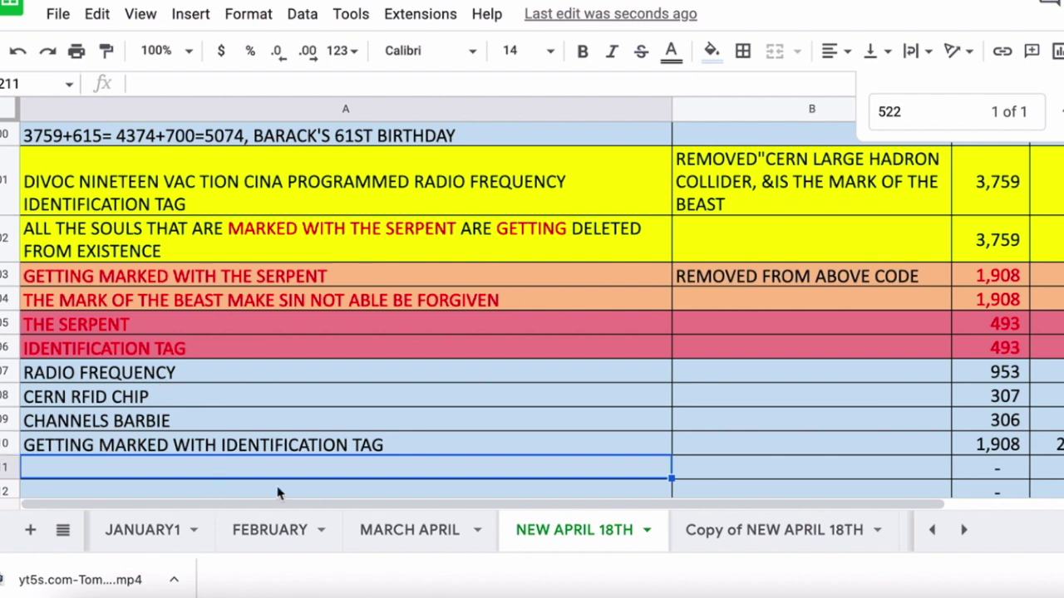
pyautogui.click(1010, 453)
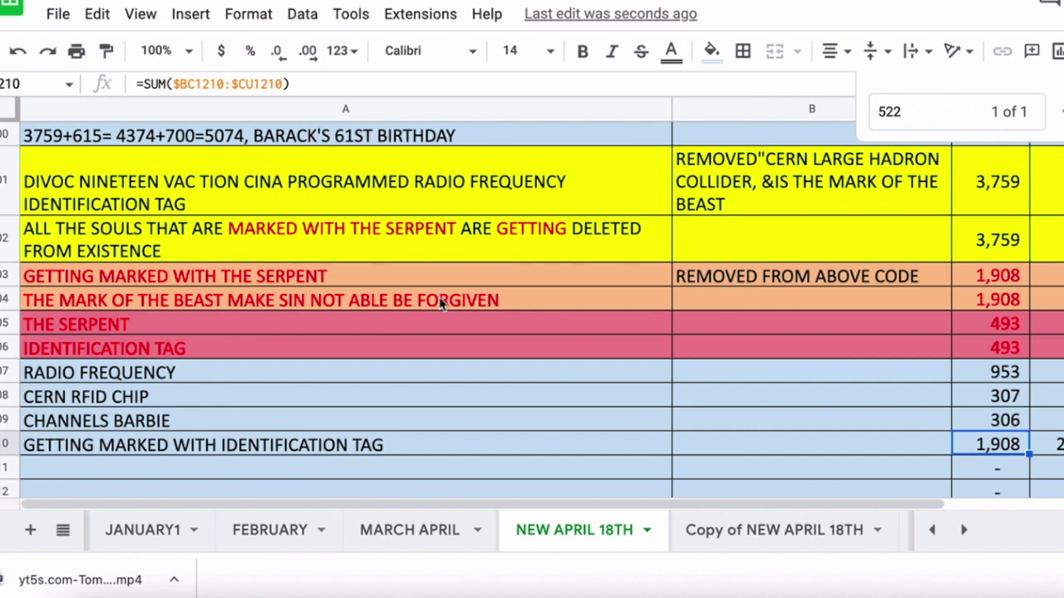
pyautogui.scroll(4, 662, 378)
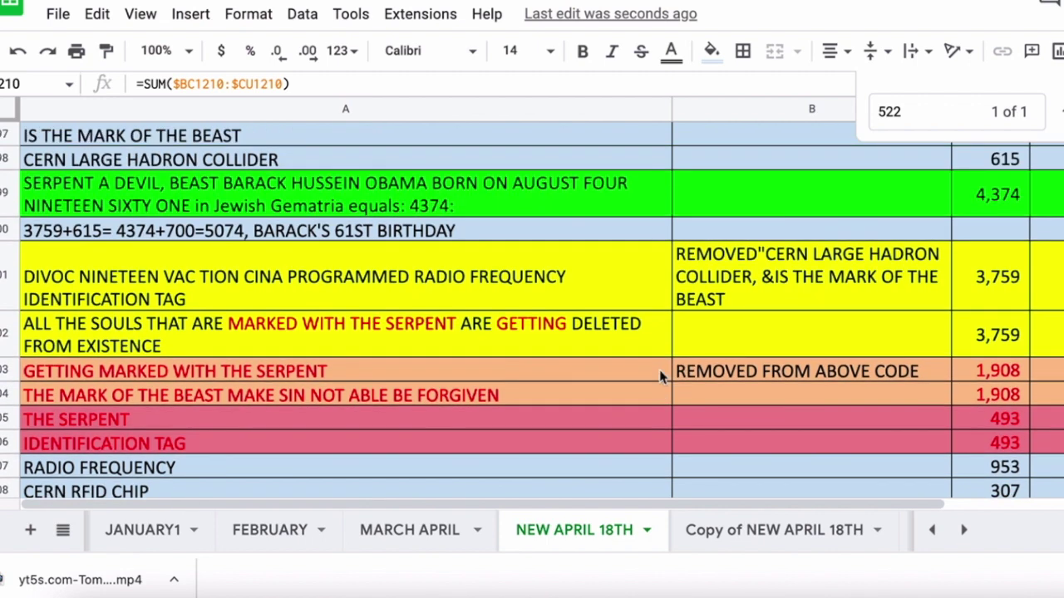
pyautogui.scroll(2, 661, 378)
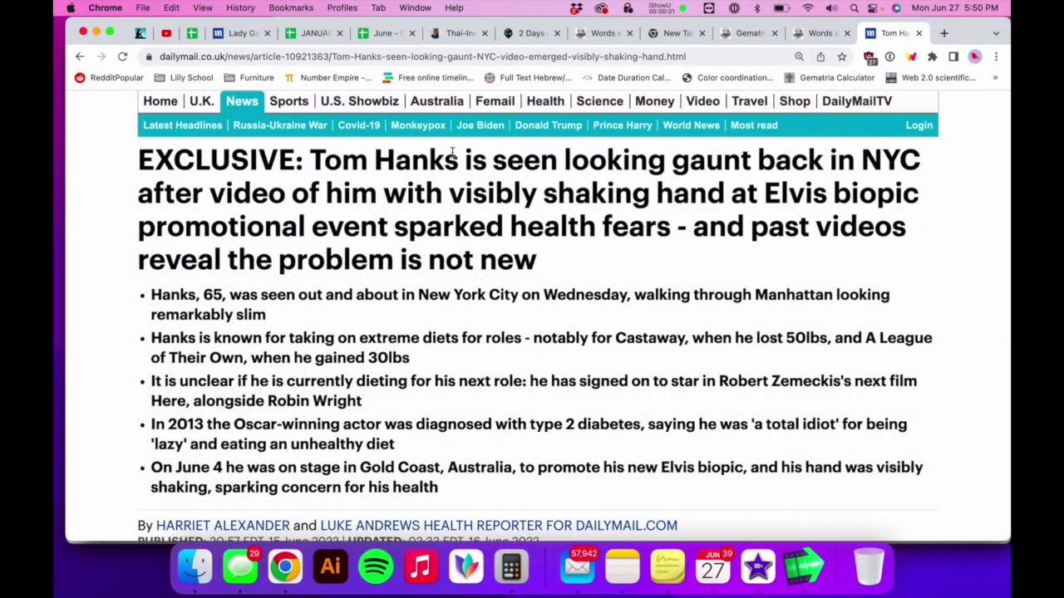
# - Highlight Tom Hanks's name in the headline and browse through the article photos
pyautogui.moveTo(453, 152); pyautogui.dragTo(353, 164)
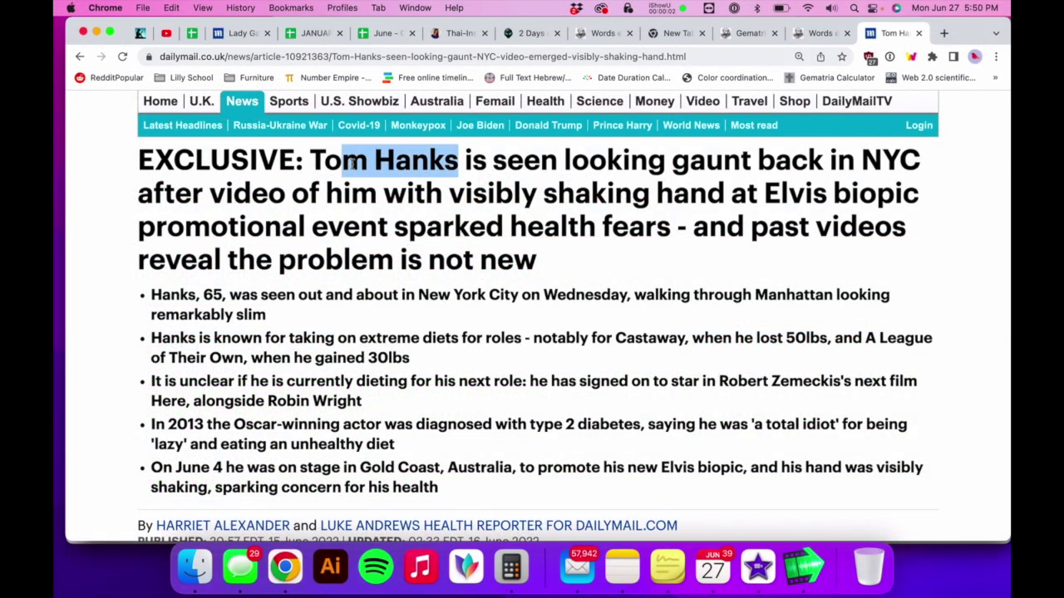
pyautogui.scroll(-5, 370, 283)
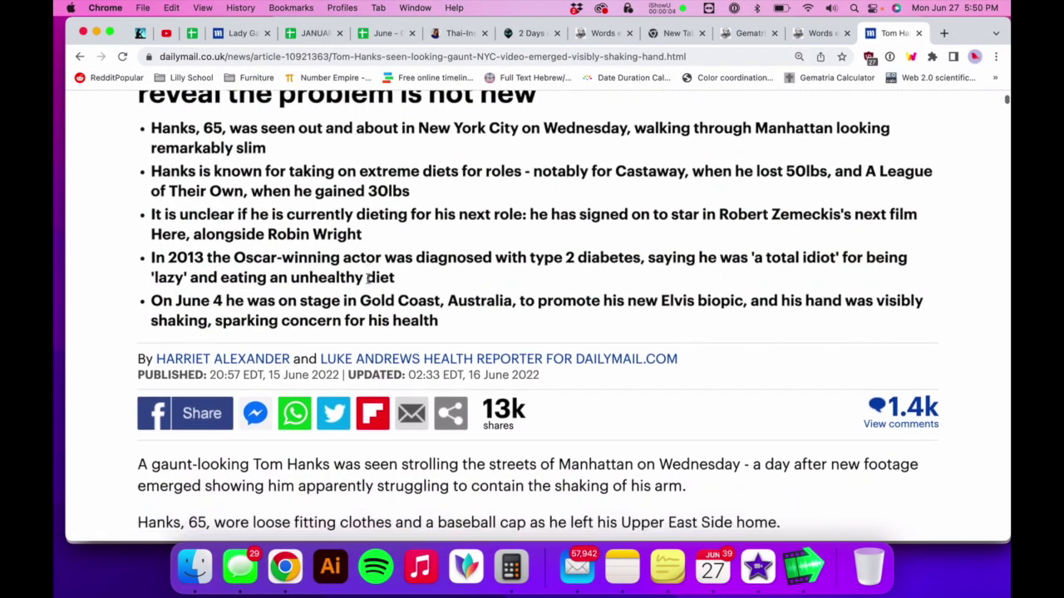
pyautogui.scroll(-6, 369, 283)
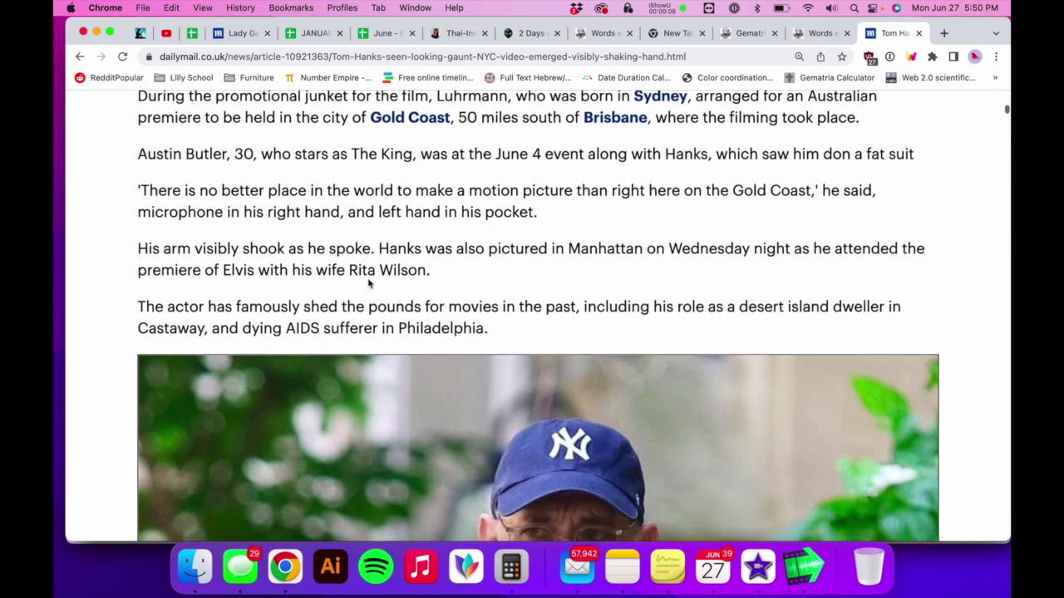
pyautogui.scroll(-3, 370, 284)
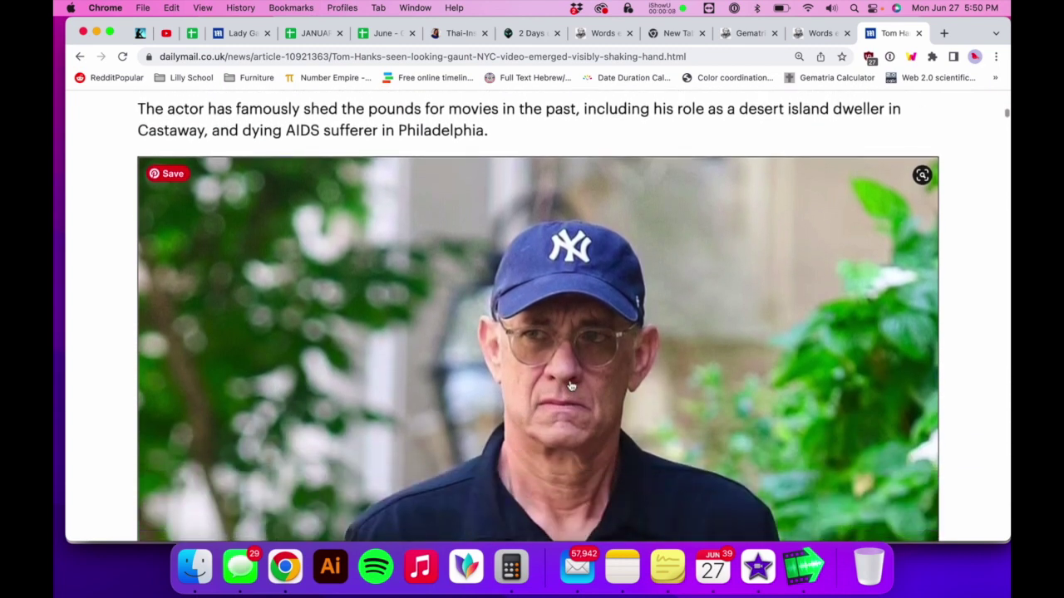
pyautogui.keyDown('ctrl'); pyautogui.scroll(5, 571, 385); pyautogui.keyUp('ctrl')
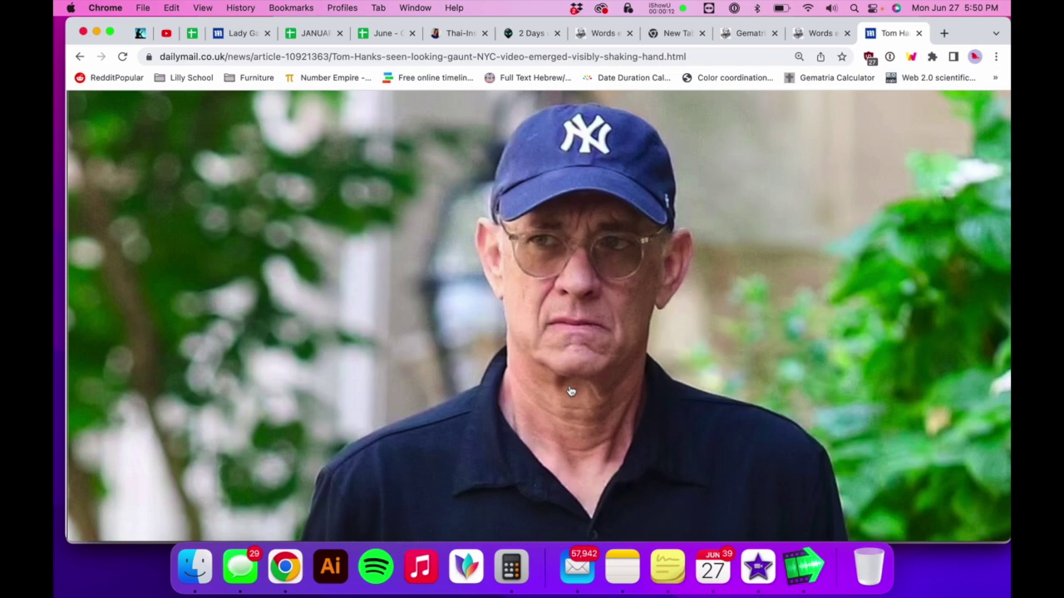
pyautogui.keyDown('ctrl'); pyautogui.scroll(-2, 571, 391); pyautogui.keyUp('ctrl')
pyautogui.scroll(-8, 571, 391)
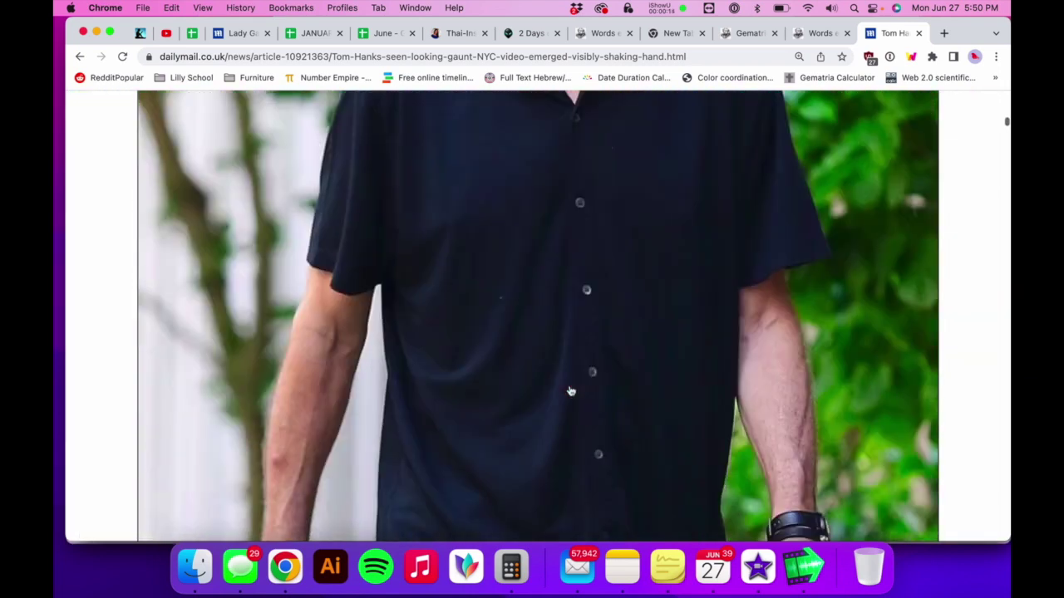
pyautogui.scroll(-5, 571, 391)
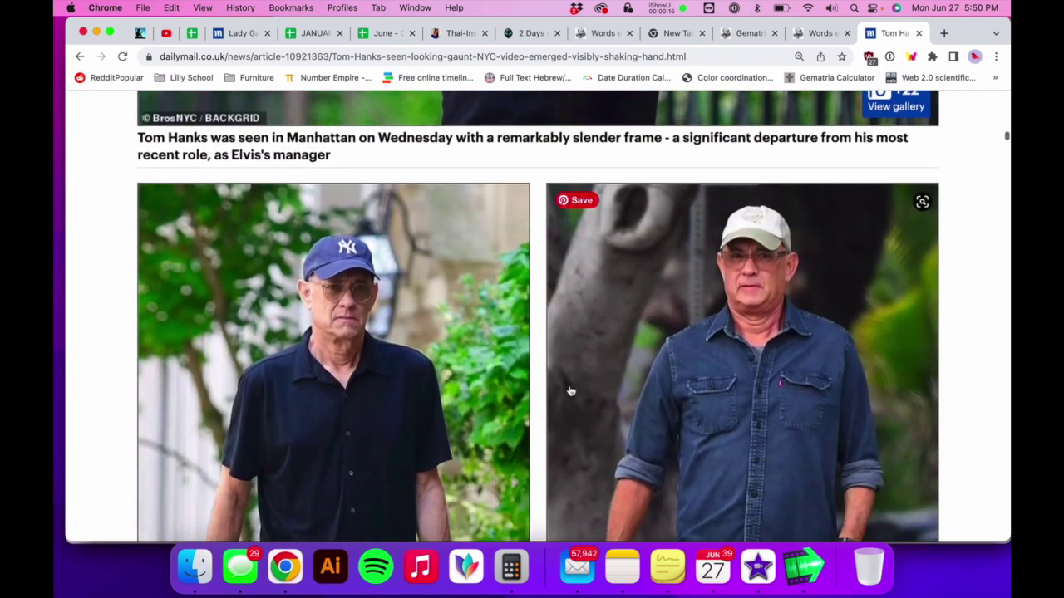
pyautogui.keyDown('ctrl'); pyautogui.scroll(5, 580, 393); pyautogui.keyUp('ctrl')
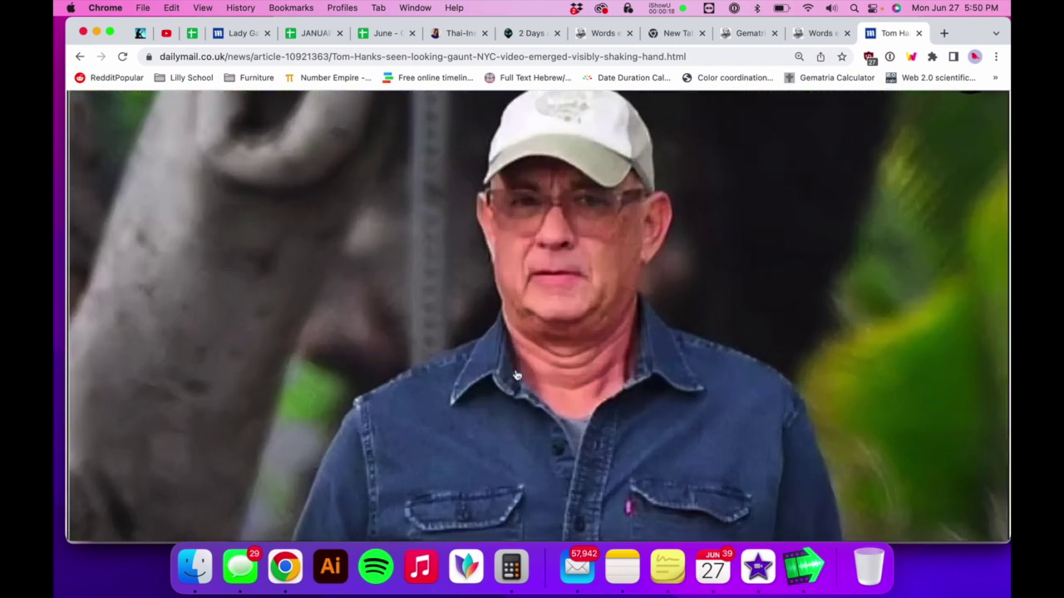
pyautogui.hscroll(-5, 517, 375)
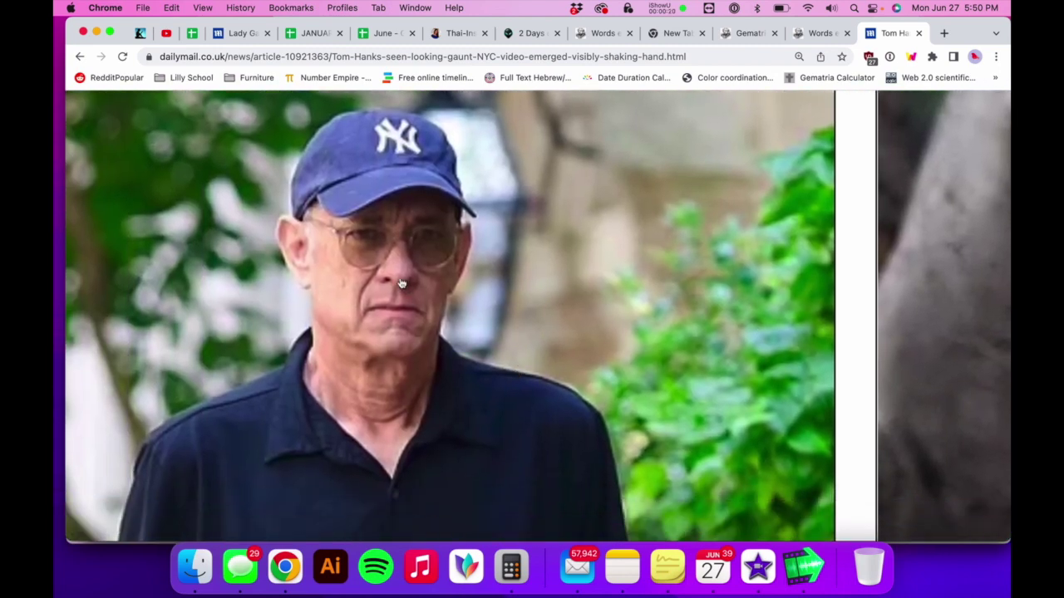
pyautogui.scroll(-1, 490, 382)
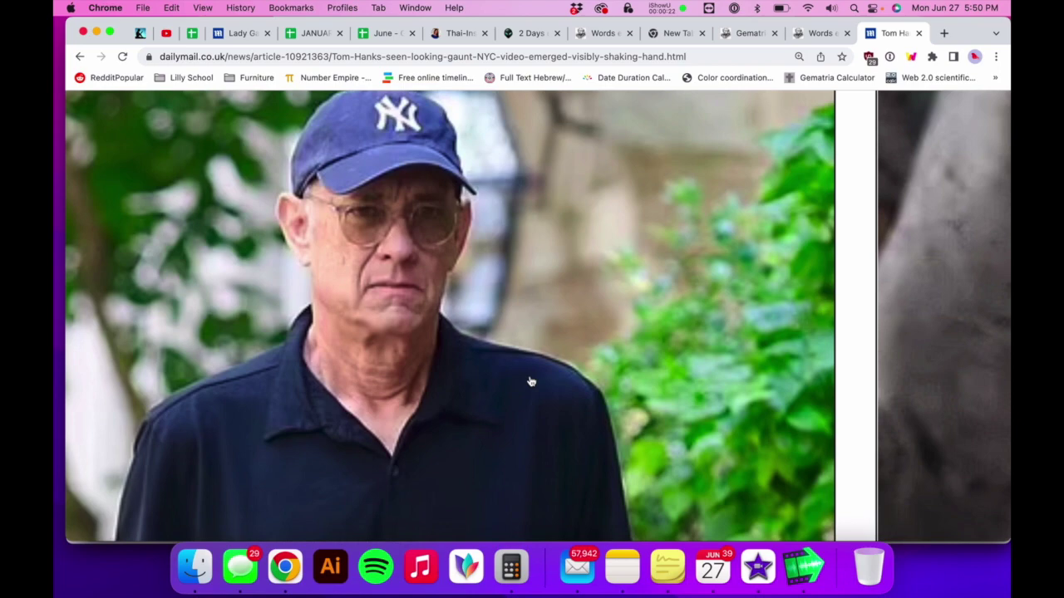
pyautogui.keyDown('ctrl'); pyautogui.scroll(-5, 531, 381); pyautogui.keyUp('ctrl')
pyautogui.scroll(-6, 531, 381)
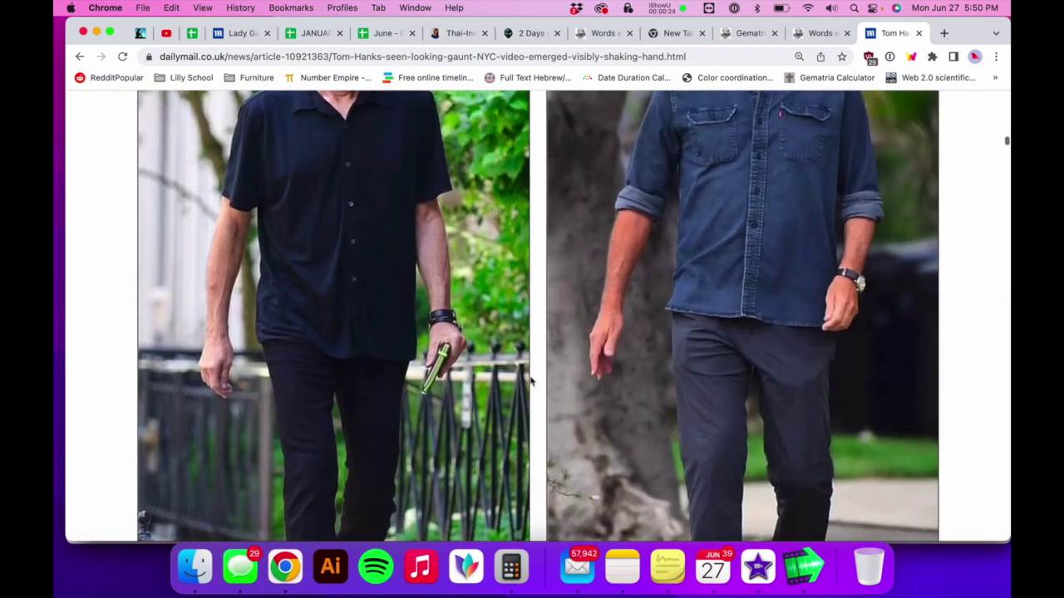
pyautogui.scroll(6, 531, 382)
pyautogui.keyDown('ctrl'); pyautogui.scroll(5, 531, 382); pyautogui.keyUp('ctrl')
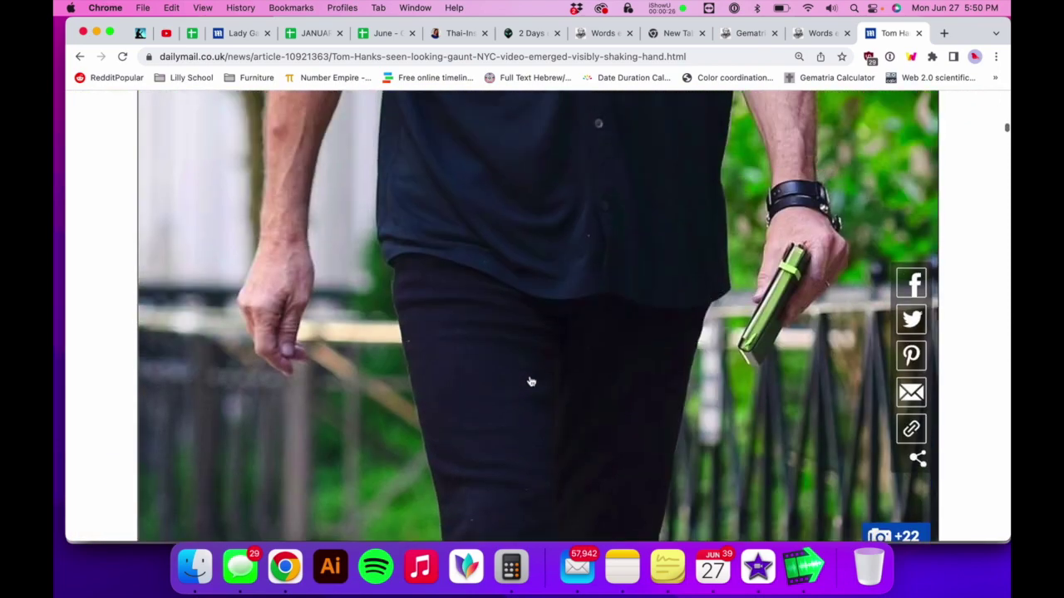
pyautogui.keyDown('ctrl'); pyautogui.scroll(-5, 531, 382); pyautogui.keyUp('ctrl')
pyautogui.scroll(2, 531, 381)
# - Search the article for 'baseball' to locate the baseball cap mention
pyautogui.press('super+f')
pyautogui.write('baseball')
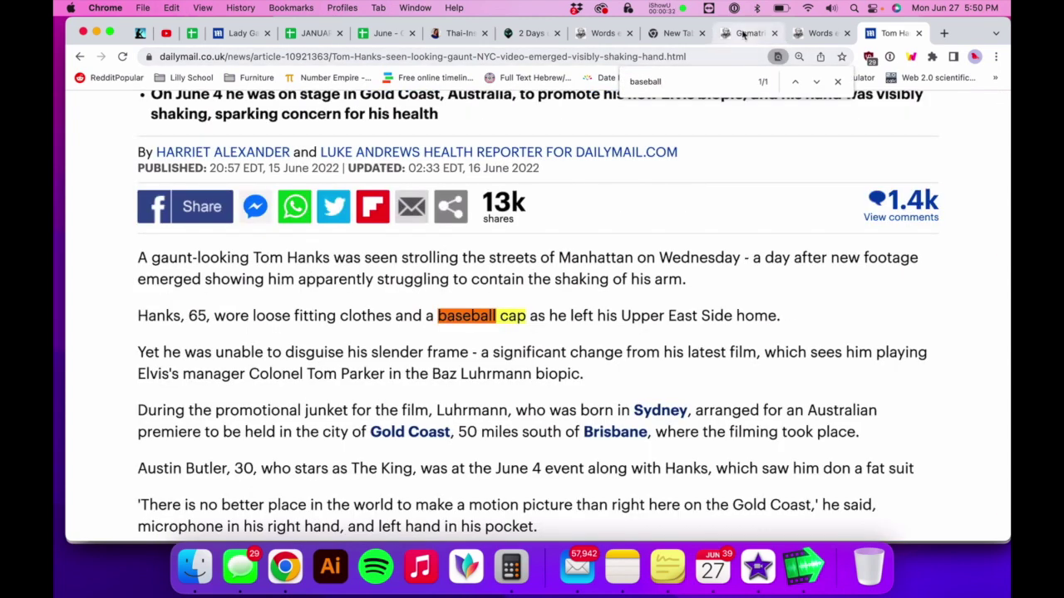
pyautogui.click(744, 35)
# - Calculate gematria for 'new york yankees baseball cap', giving 2241 Jewish and 1590 English
pyautogui.click(456, 311)
pyautogui.press('super+a')
pyautogui.write('new yo')
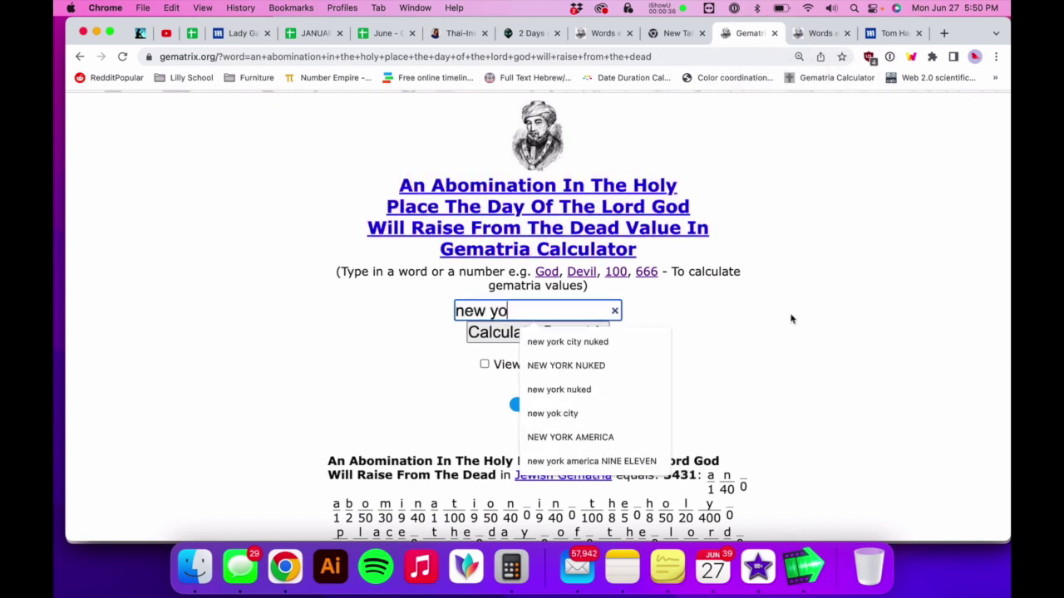
pyautogui.write('rk yankees baseball cap')
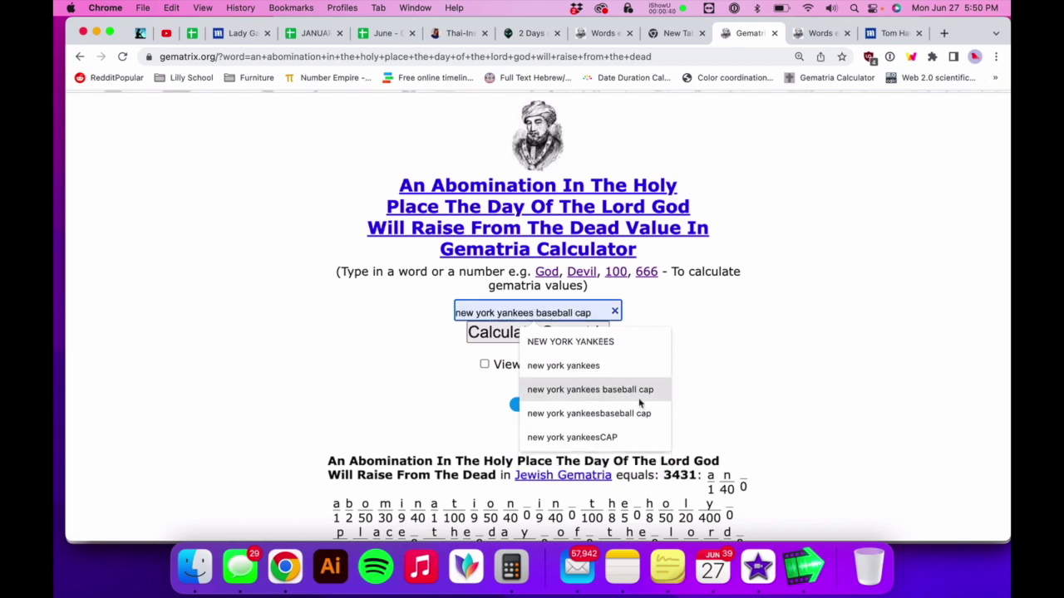
pyautogui.click(615, 389)
pyautogui.click(589, 339)
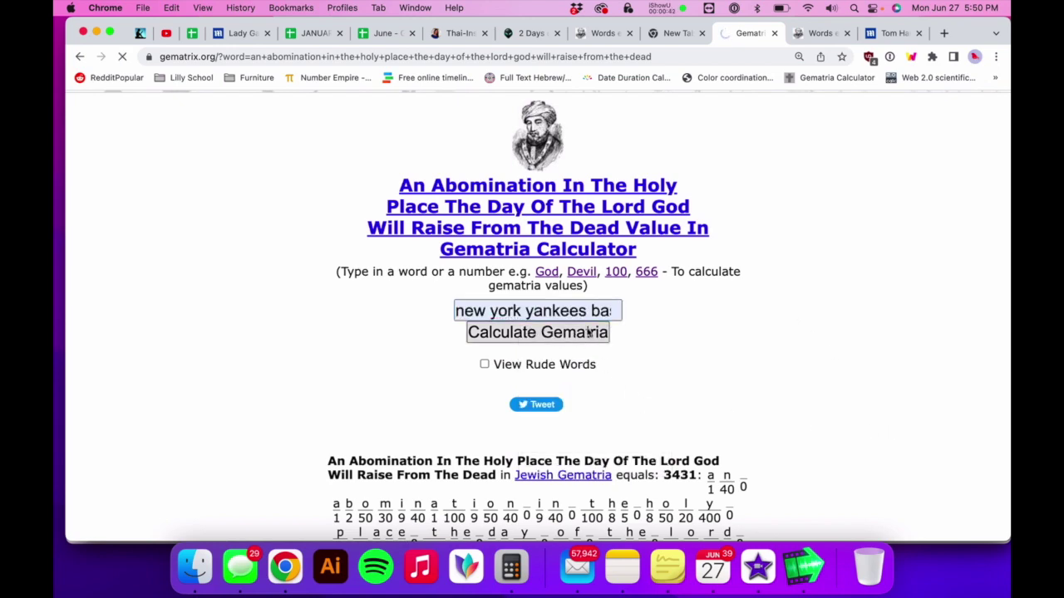
# - Highlight the cap's 2241 result heading and the matching Mark Of The Beast 2241 line
pyautogui.scroll(-5, 590, 333)
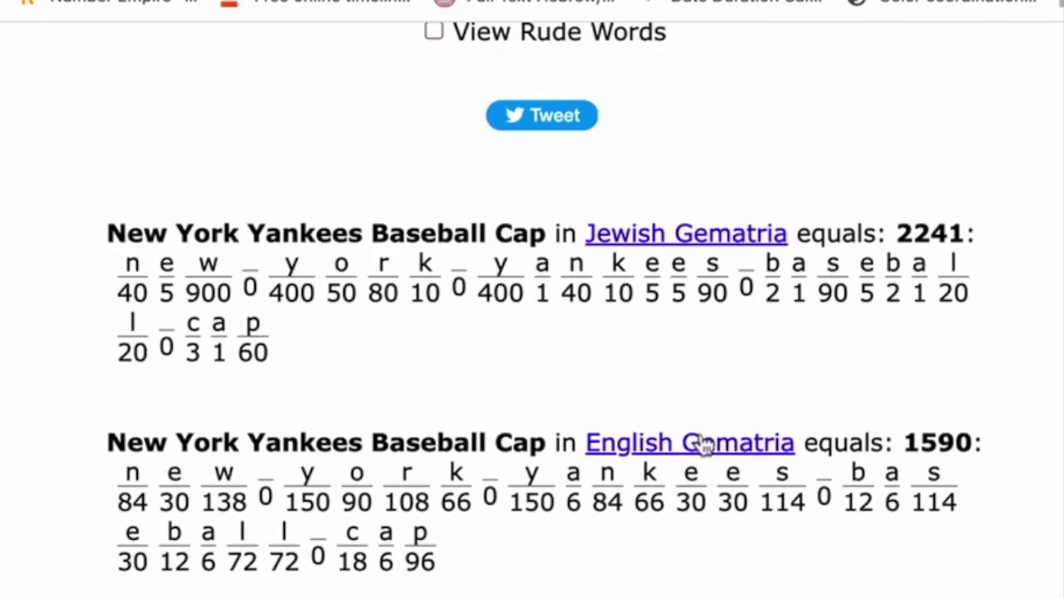
pyautogui.moveTo(992, 244); pyautogui.dragTo(45, 249)
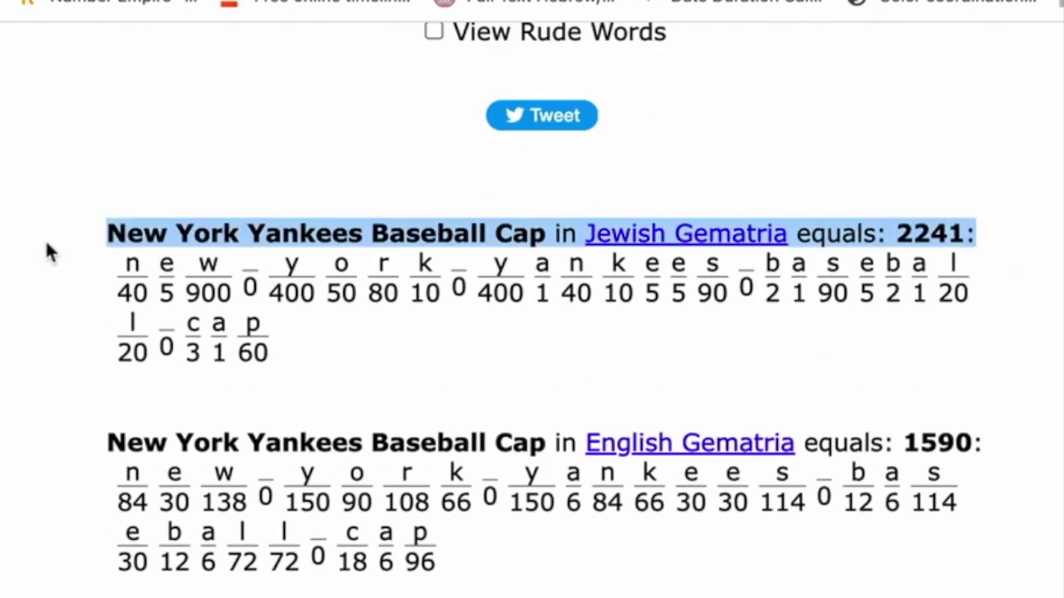
pyautogui.moveTo(45, 240); pyautogui.dragTo(43, 231)
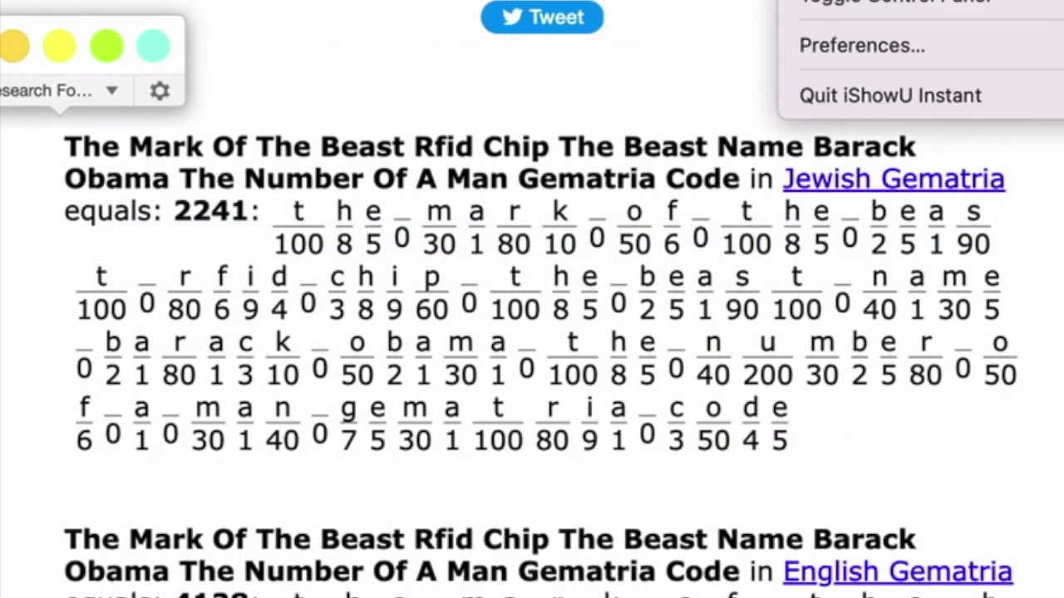
pyautogui.scroll(5, 265, 424)
pyautogui.moveTo(268, 396); pyautogui.dragTo(33, 316)
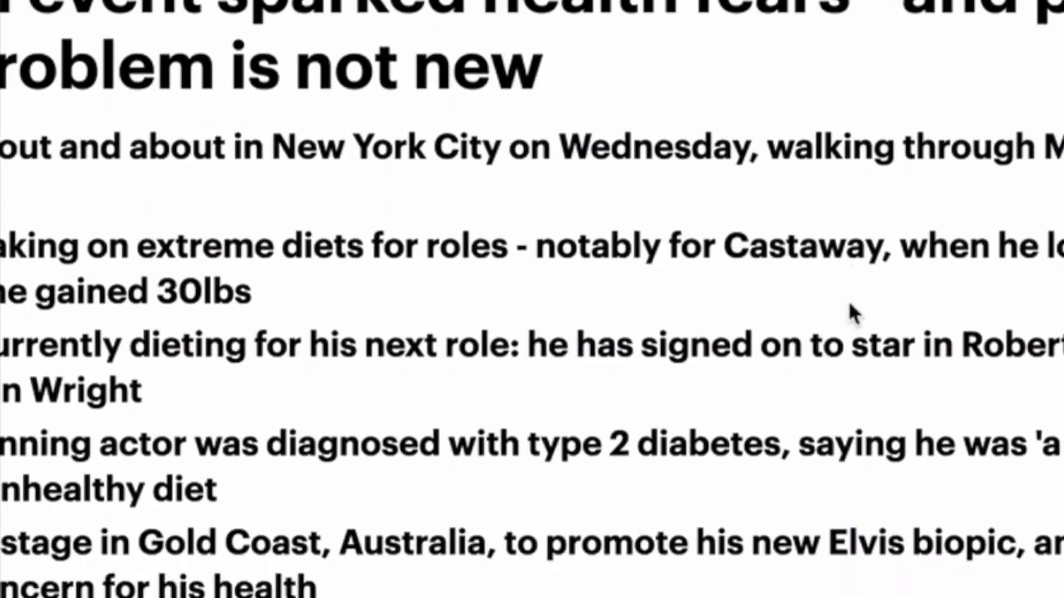
pyautogui.scroll(-20, 847, 298)
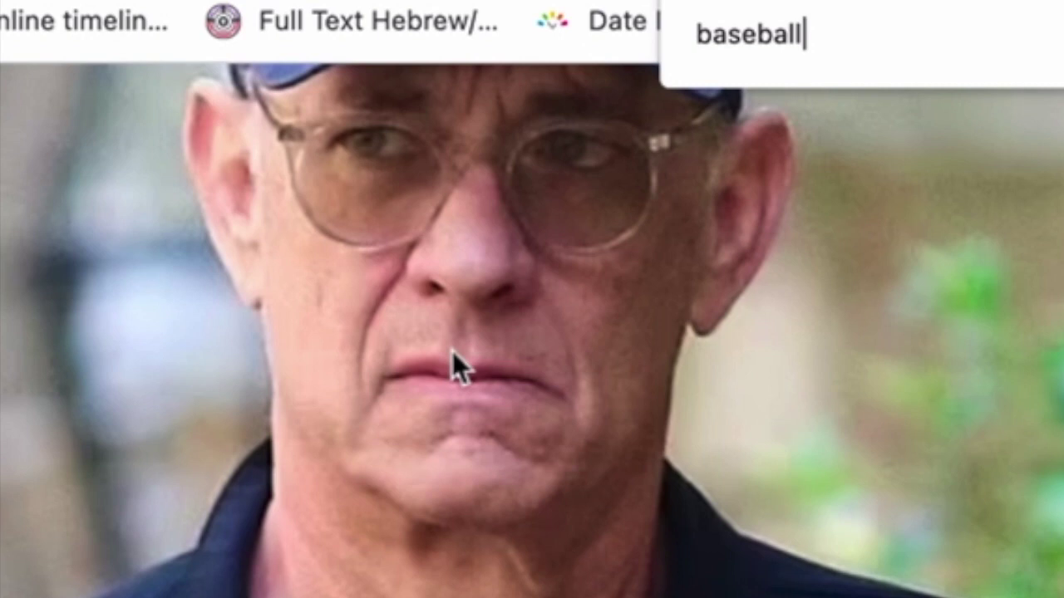
# - Scroll to the embedded Tom Hanks NYC video, let it play, and pause at 0:10
pyautogui.scroll(-10, 452, 352)
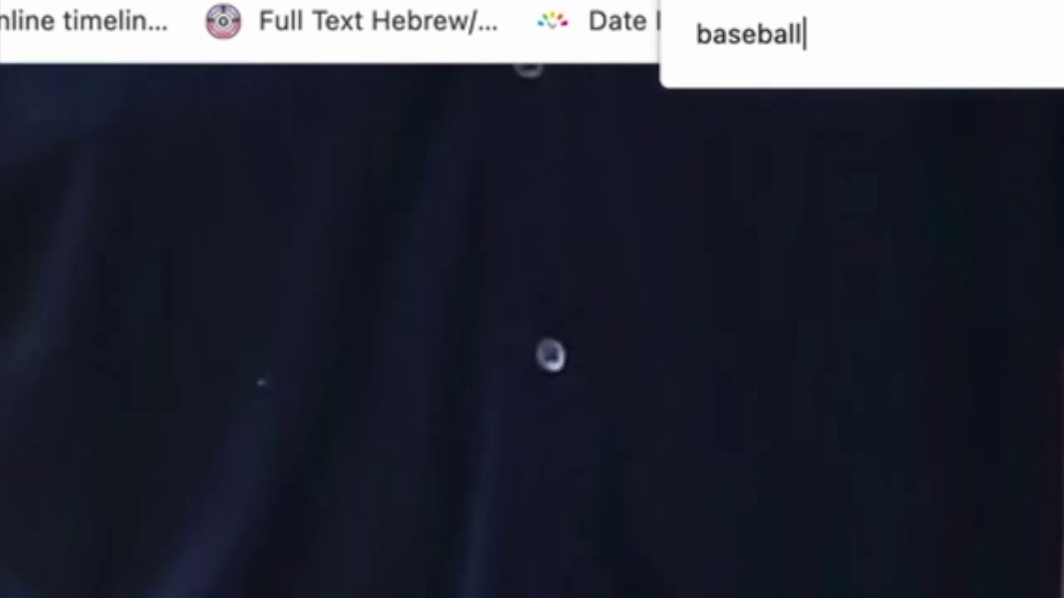
pyautogui.scroll(-10, 532, 333)
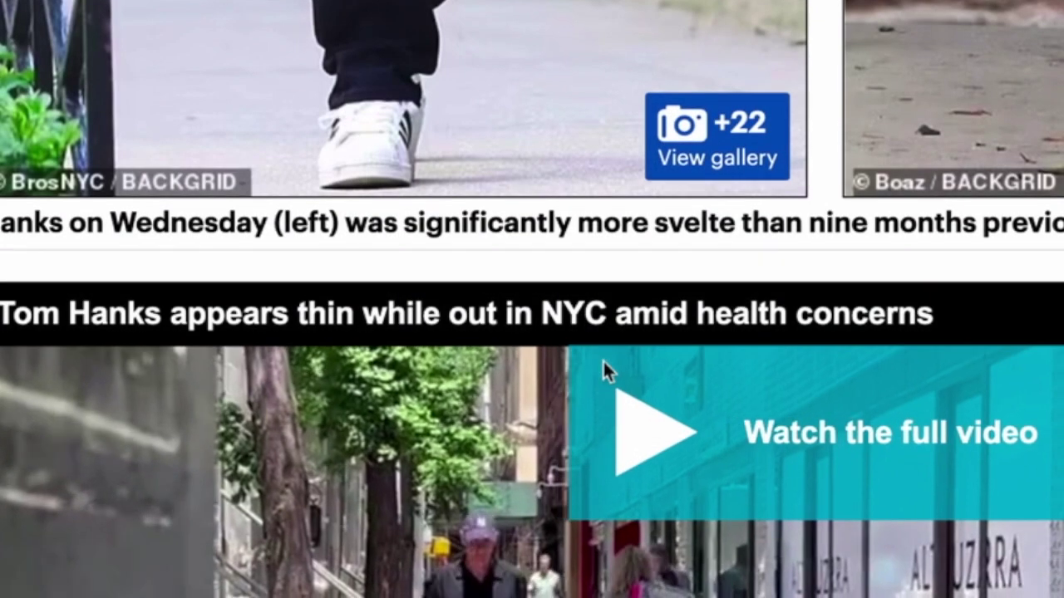
pyautogui.scroll(-4, 603, 359)
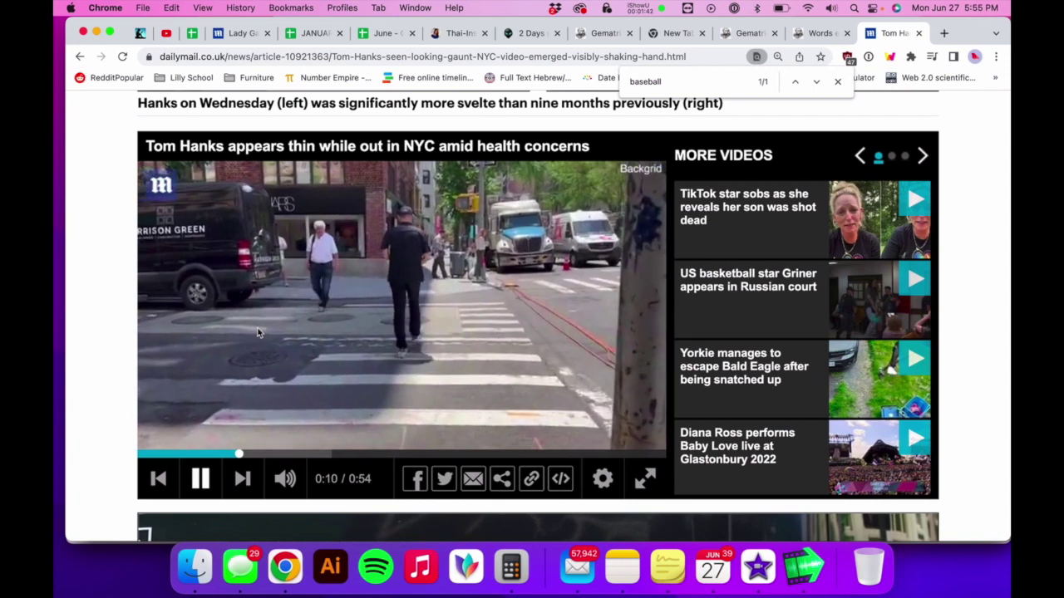
pyautogui.press('space')
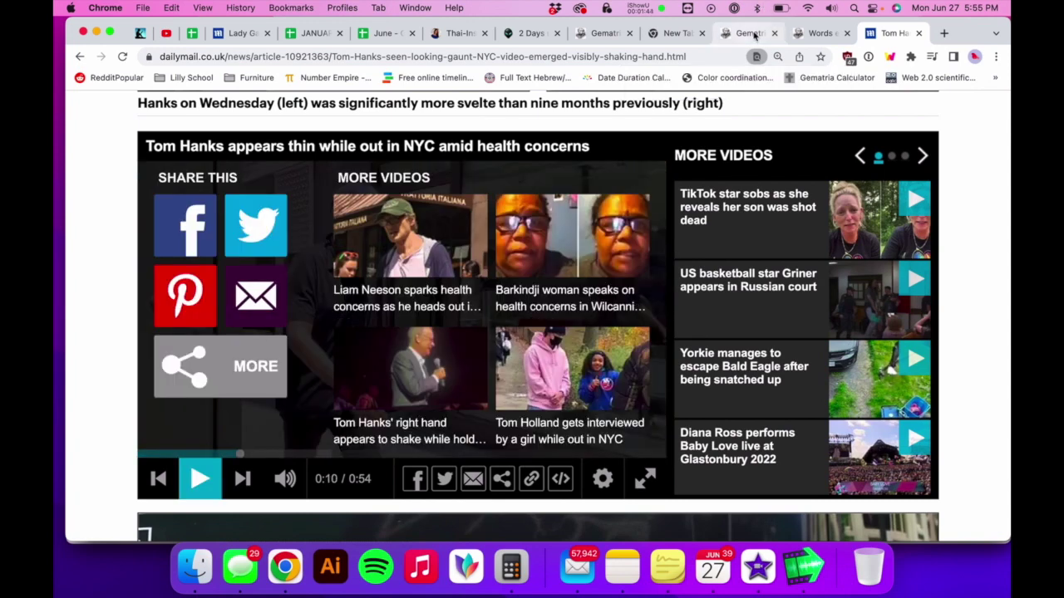
# - Calculate 'i phone' plus a person's full name in Gematrix and highlight its 667 Jewish result
pyautogui.click(753, 35)
pyautogui.click(532, 164)
pyautogui.write('u oh')
pyautogui.press('BackSpace')
pyautogui.press('BackSpace')
pyautogui.press('BackSpace')
pyautogui.write('i phone ')
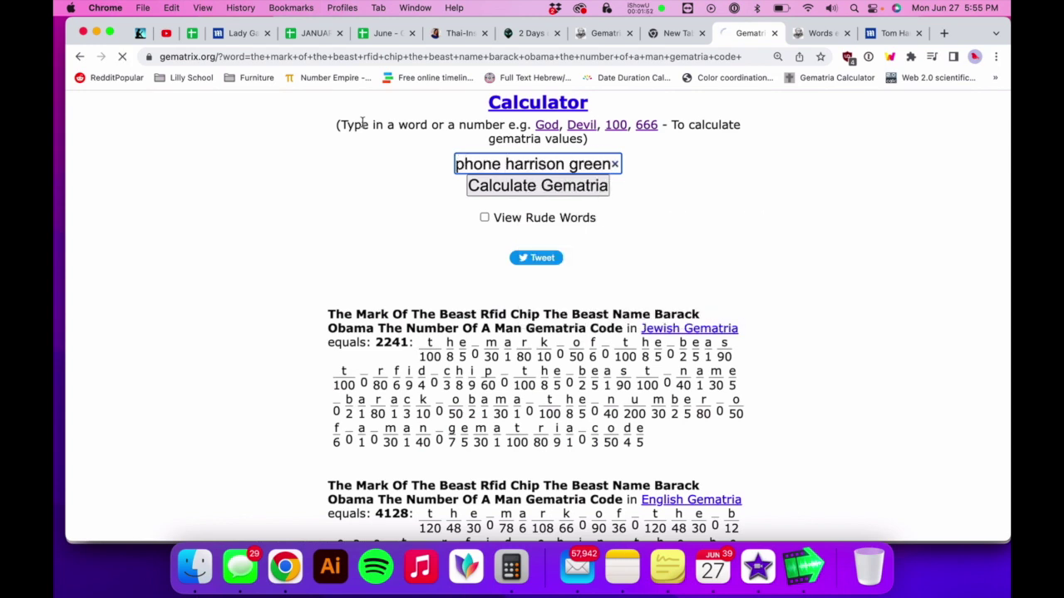
pyautogui.scroll(-4, 387, 267)
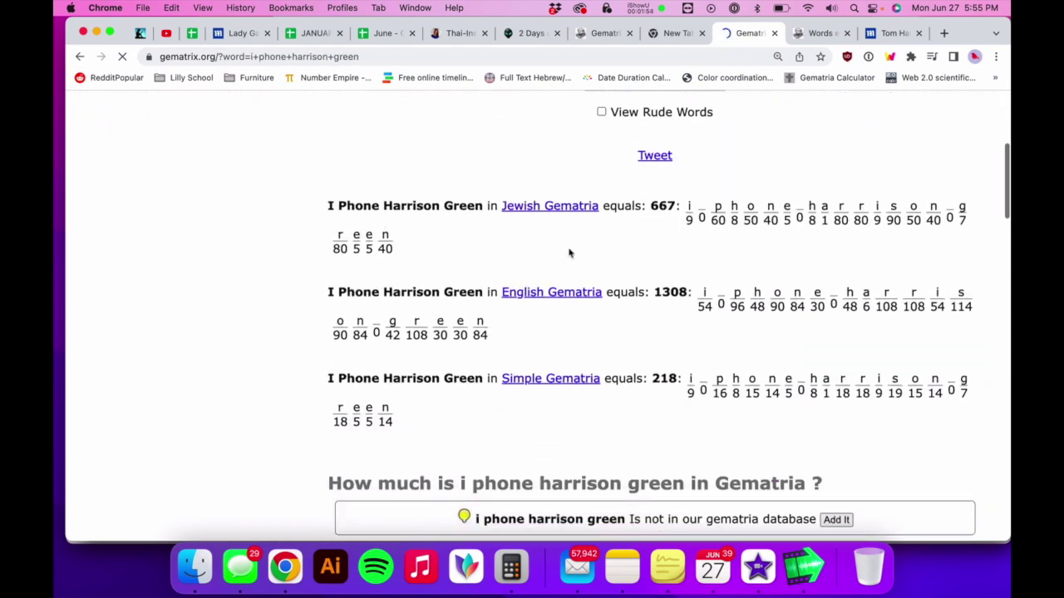
pyautogui.moveTo(687, 246); pyautogui.dragTo(302, 237)
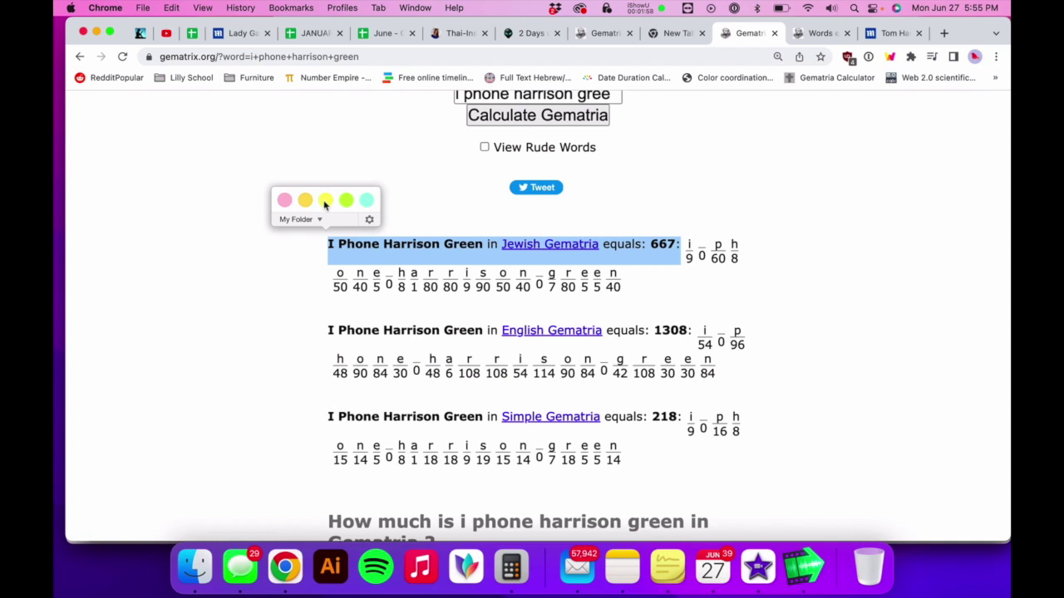
pyautogui.scroll(3, 423, 219)
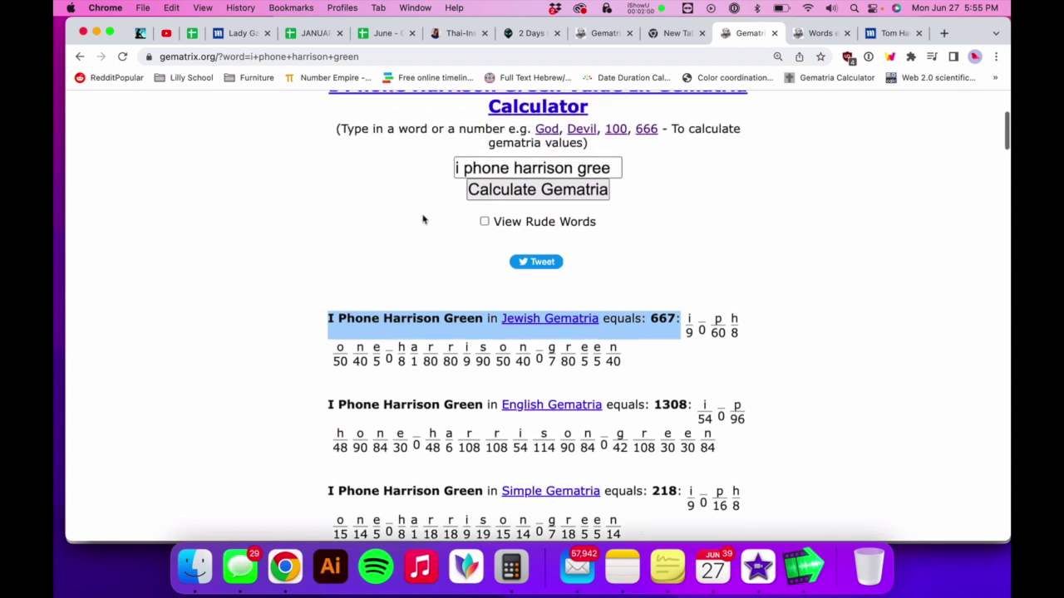
pyautogui.click(503, 211)
# - Replace the phrase with 'a birthday code' and highlight its 667 Jewish Gematria result
pyautogui.press('super+a')
pyautogui.write('a birthday')
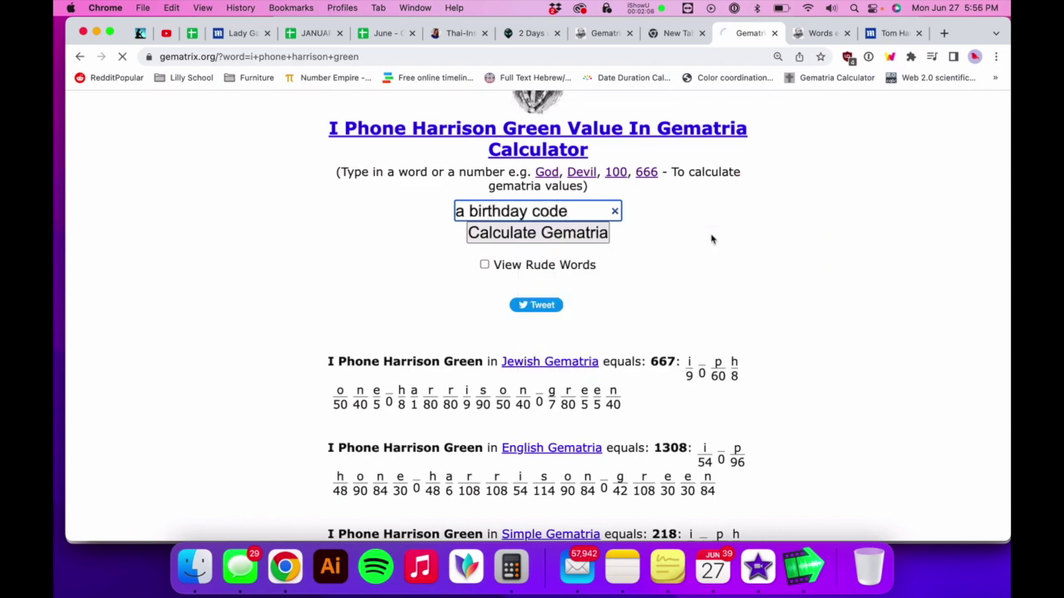
pyautogui.scroll(-5, 712, 237)
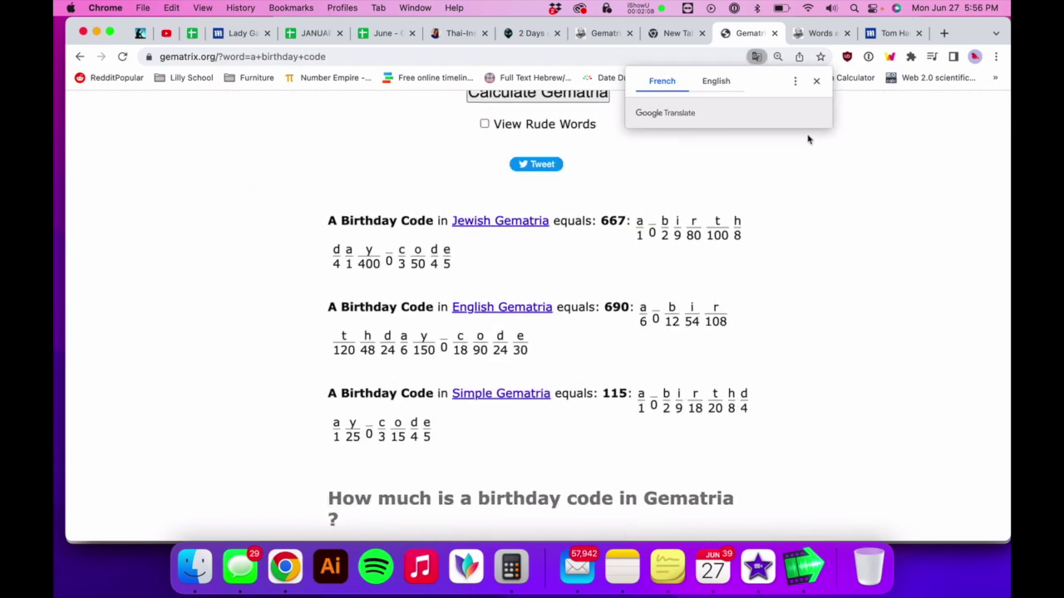
pyautogui.moveTo(635, 226); pyautogui.dragTo(350, 206)
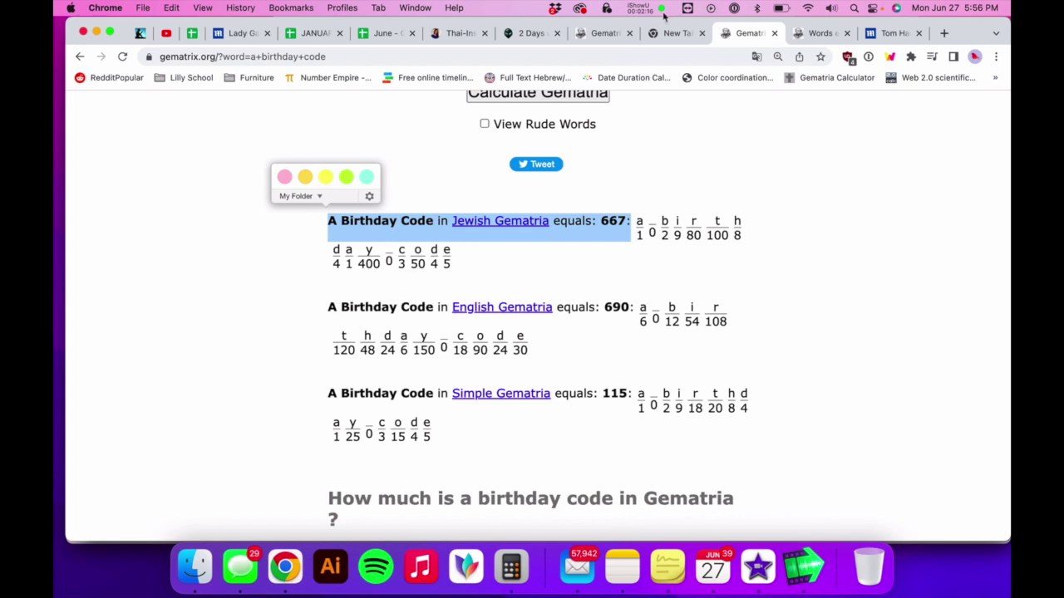
pyautogui.click(640, 8)
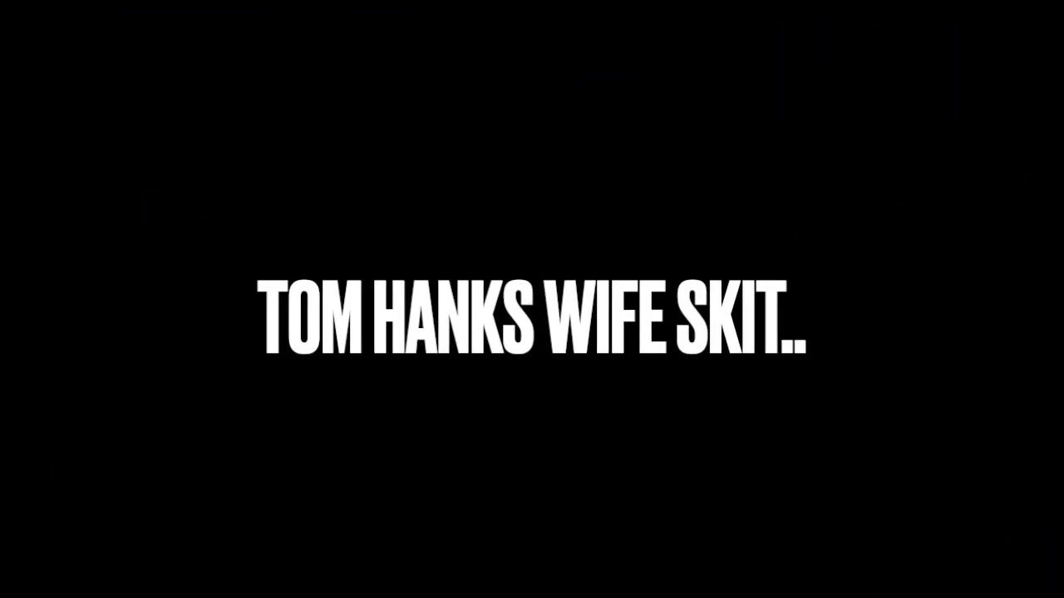
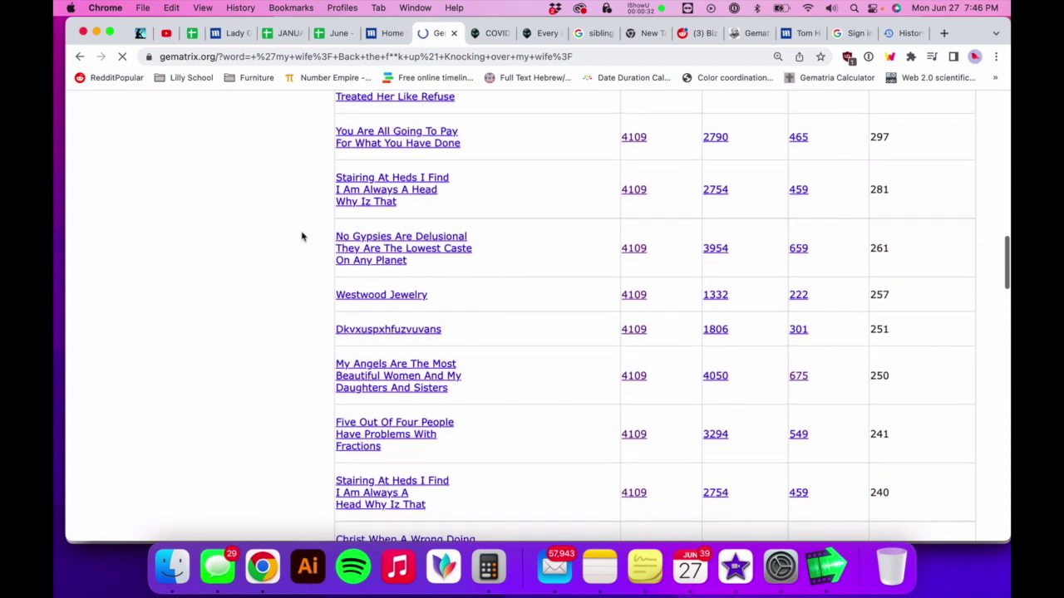
pyautogui.scroll(-2, 302, 236)
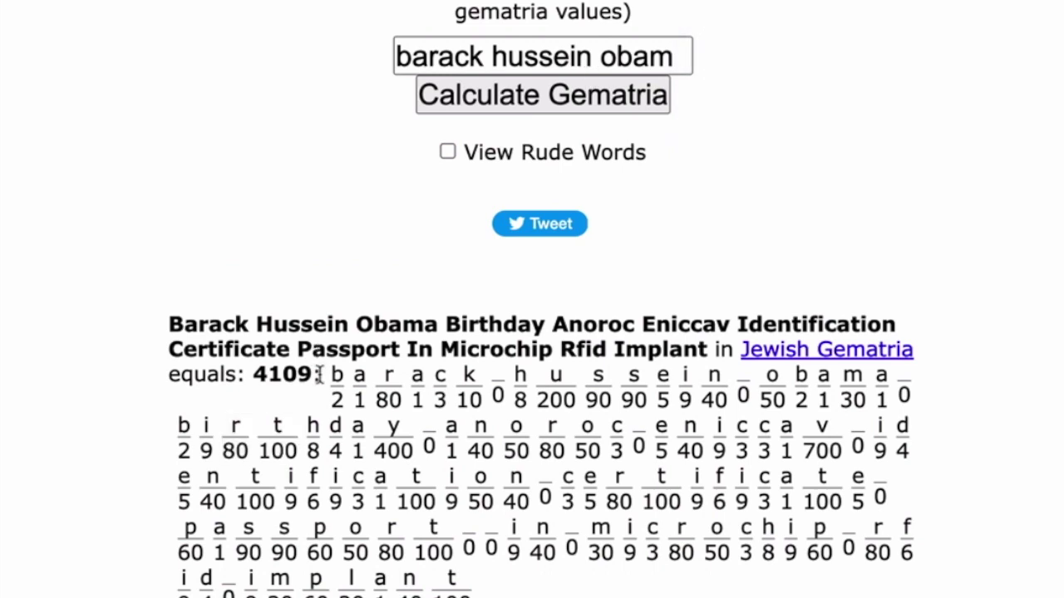
# - Highlight 'Barack Hussein Obama Birthday' within the result phrase equalling 4109
pyautogui.moveTo(314, 375); pyautogui.dragTo(152, 329)
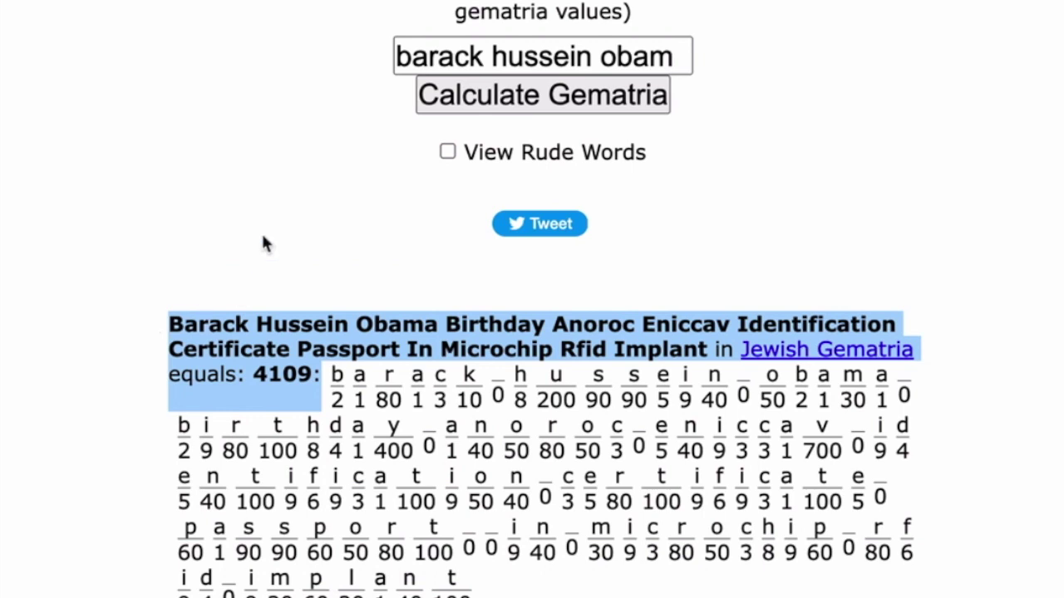
pyautogui.click(393, 287)
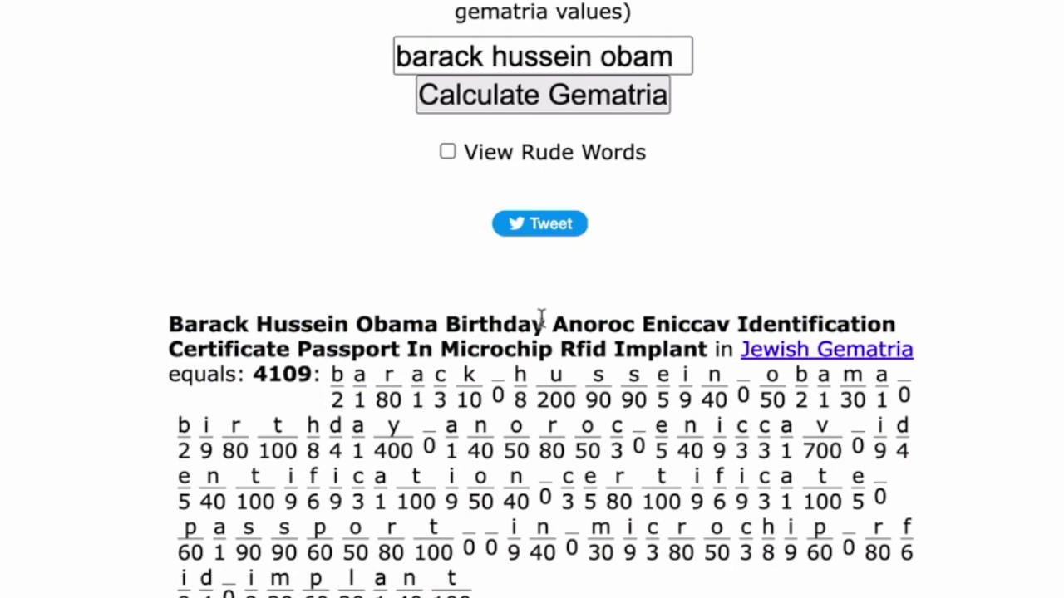
pyautogui.moveTo(552, 325); pyautogui.dragTo(162, 319)
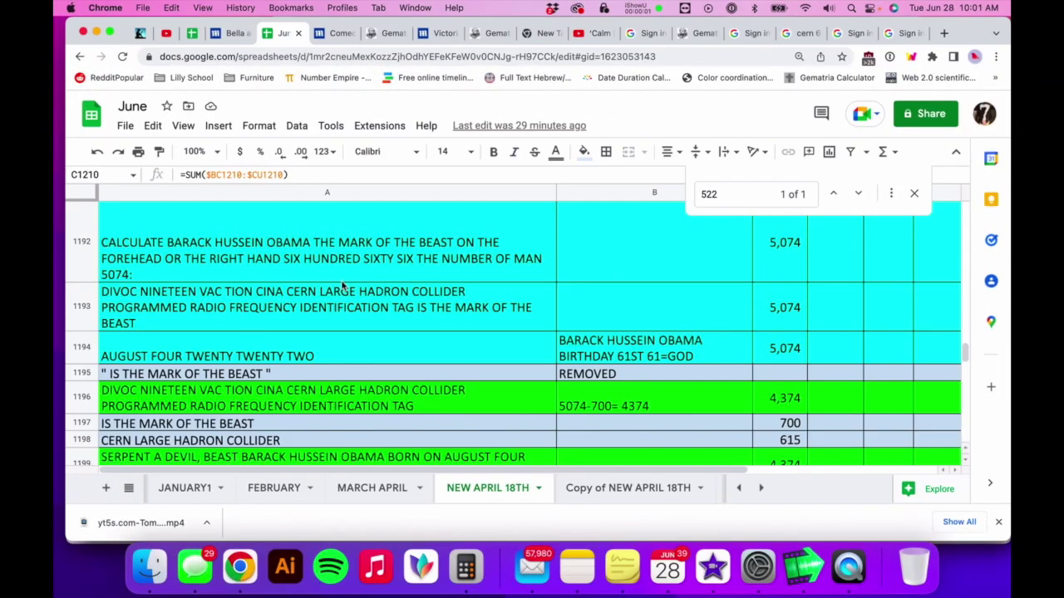
# - Select cell A1194, the AUGUST FOUR TWENTY TWENTY TWO entry totalling 5,074
pyautogui.click(257, 353)
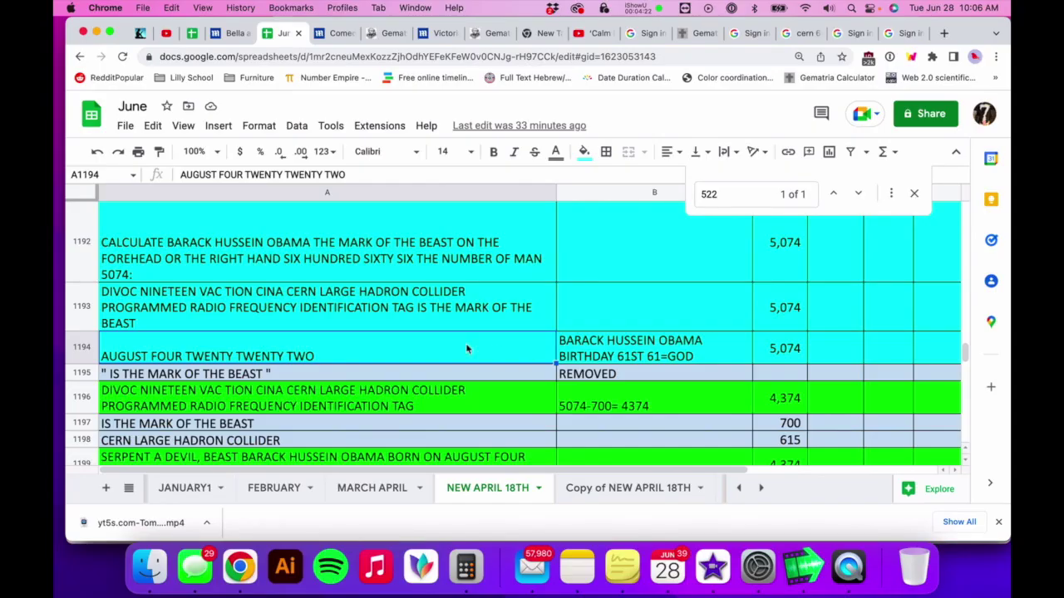
pyautogui.scroll(-1, 409, 295)
pyautogui.scroll(2, 409, 295)
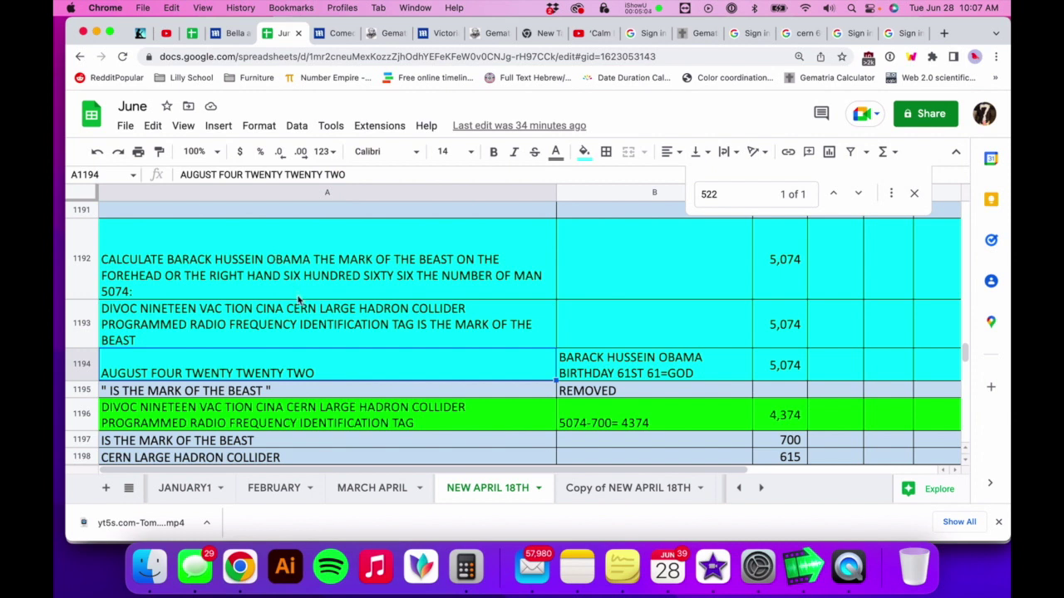
# - Calculate 'Barack Hussein Obama God Birthday August Four Twenty Twenty Two 6', giving 6362
pyautogui.scroll(-1, 312, 320)
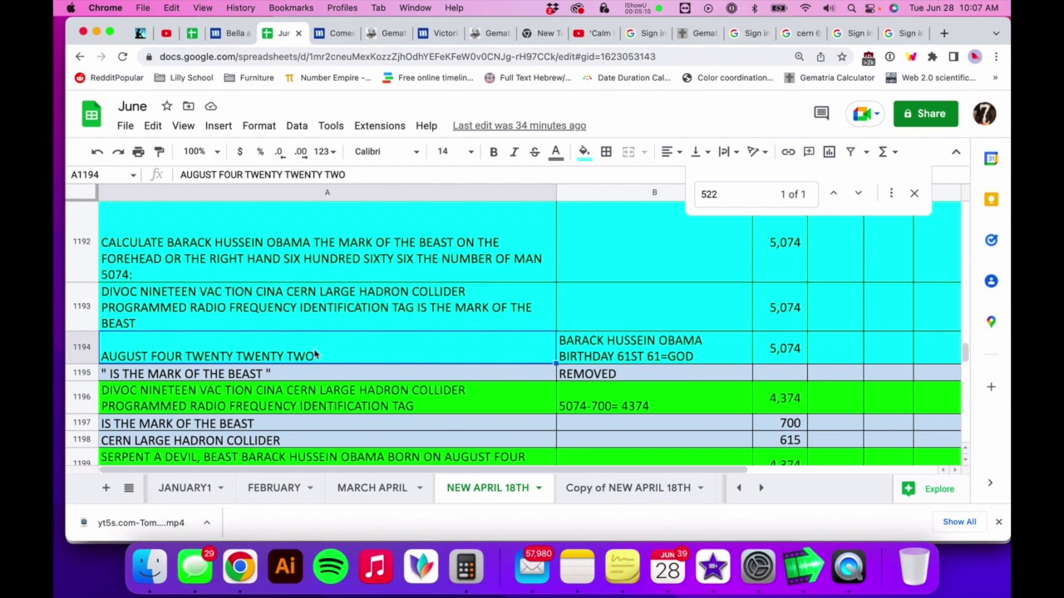
pyautogui.click(665, 7)
pyautogui.click(654, 76)
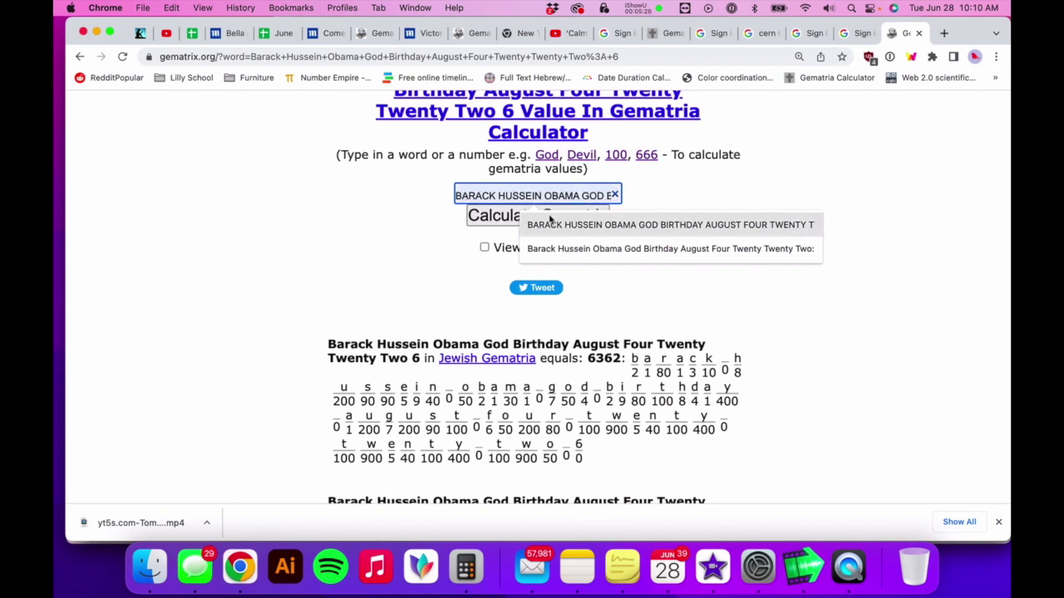
# - Calculate 'The Day Barack Hussein Obama Turns Sixty One Revenge…' and highlight its 6362 result
pyautogui.click(659, 8)
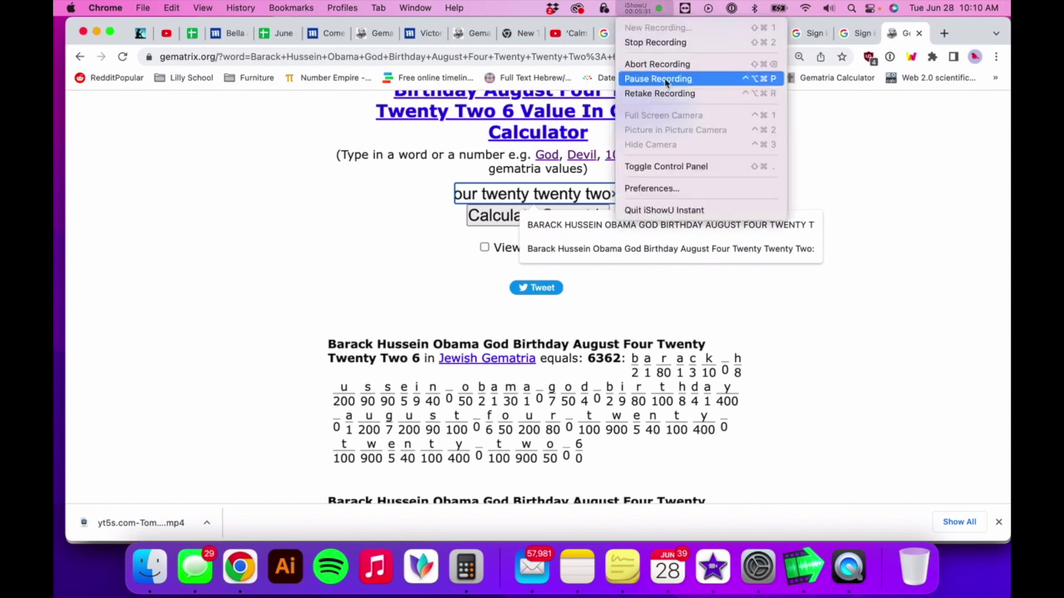
pyautogui.click(658, 79)
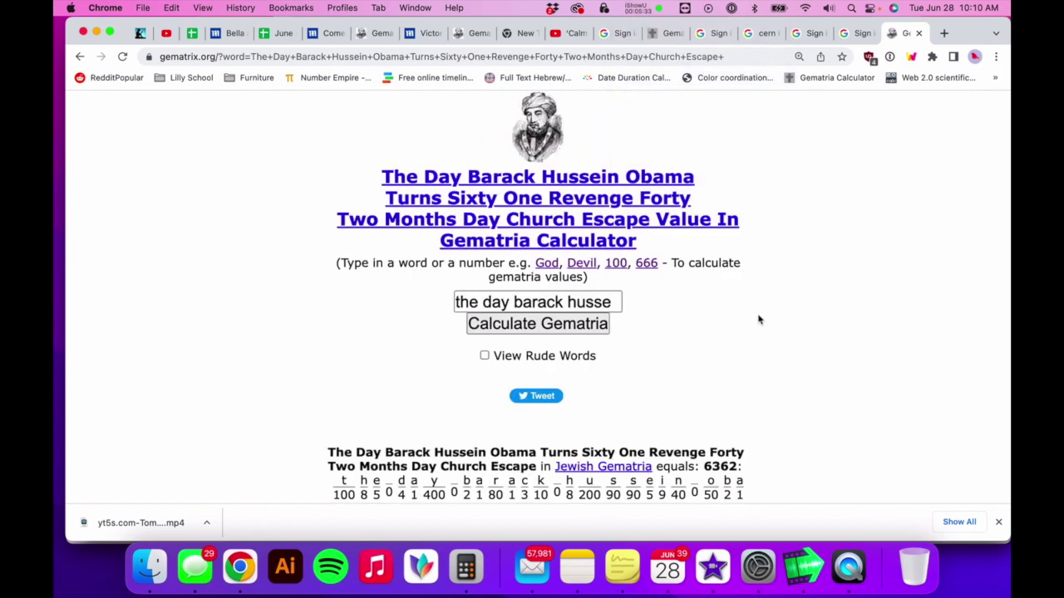
pyautogui.scroll(-2, 758, 319)
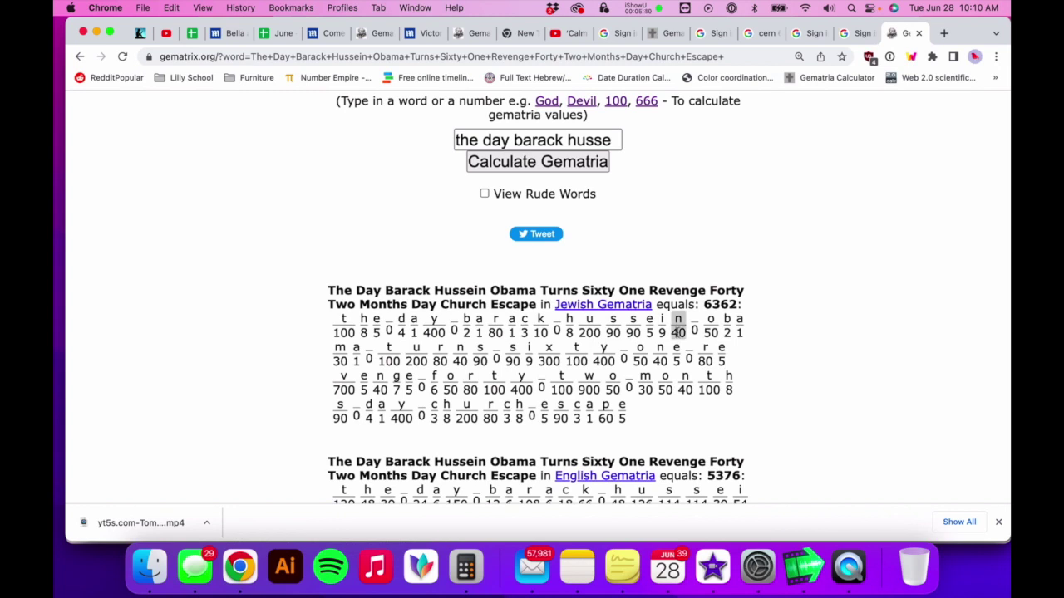
pyautogui.moveTo(740, 308); pyautogui.dragTo(373, 261)
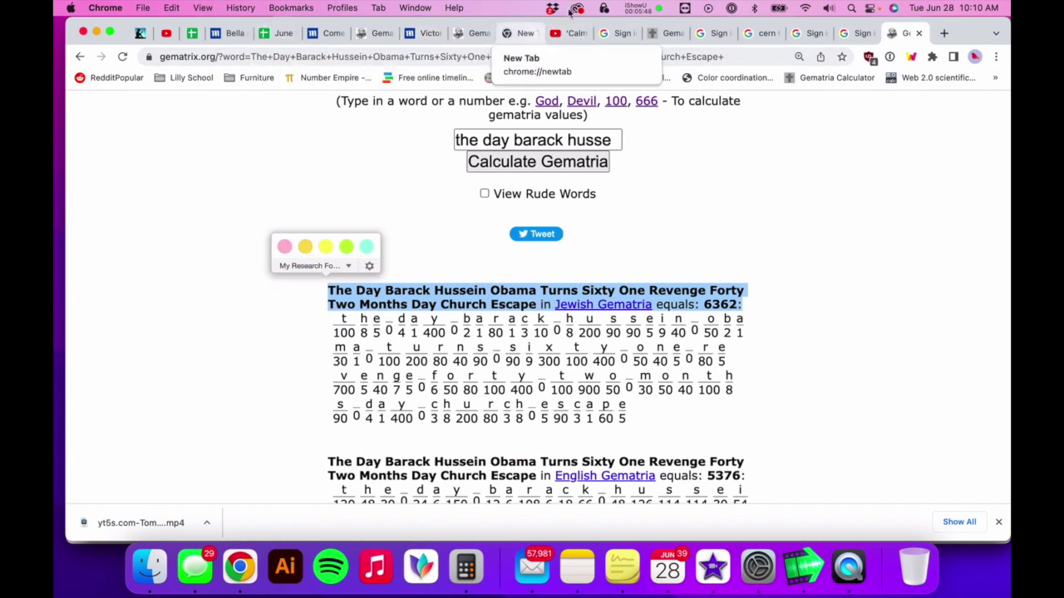
# - Calculate the '…Date He Continues…Great Tribulation' phrase, which also equals 6362
pyautogui.click(657, 9)
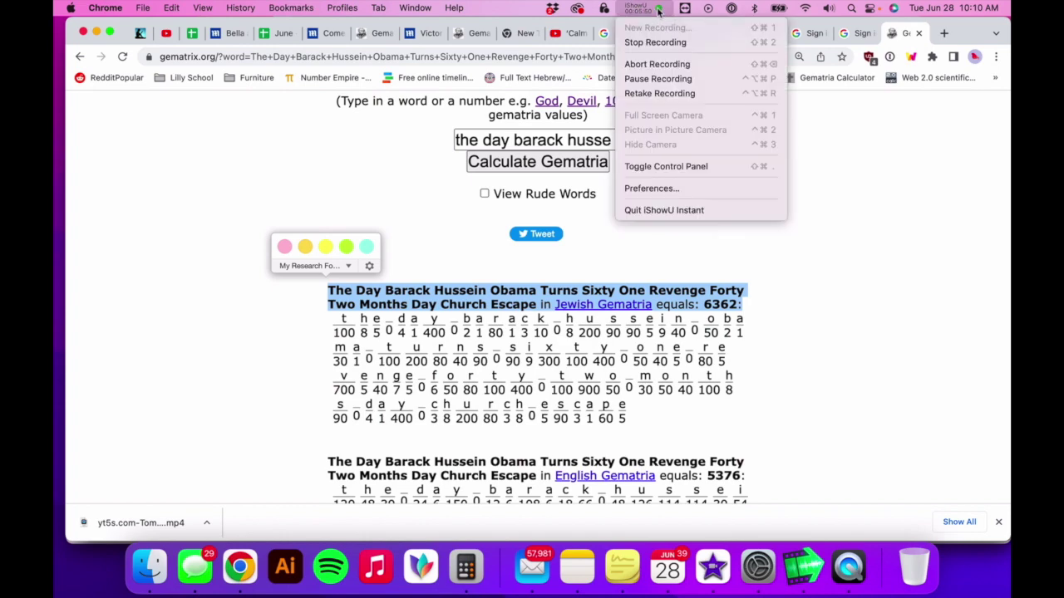
pyautogui.click(662, 83)
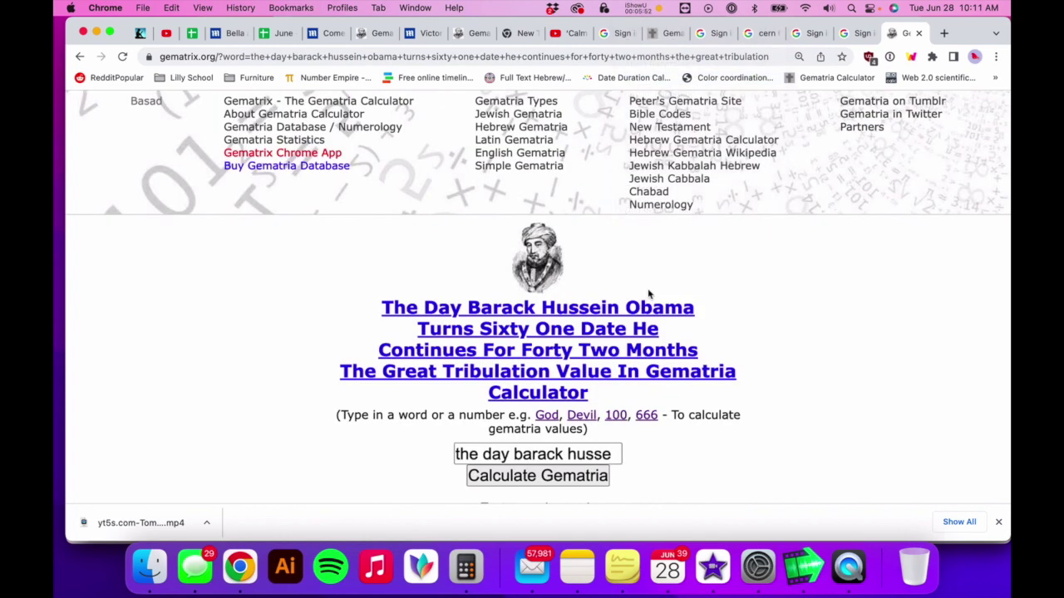
pyautogui.scroll(-3, 649, 294)
pyautogui.scroll(-3, 649, 294)
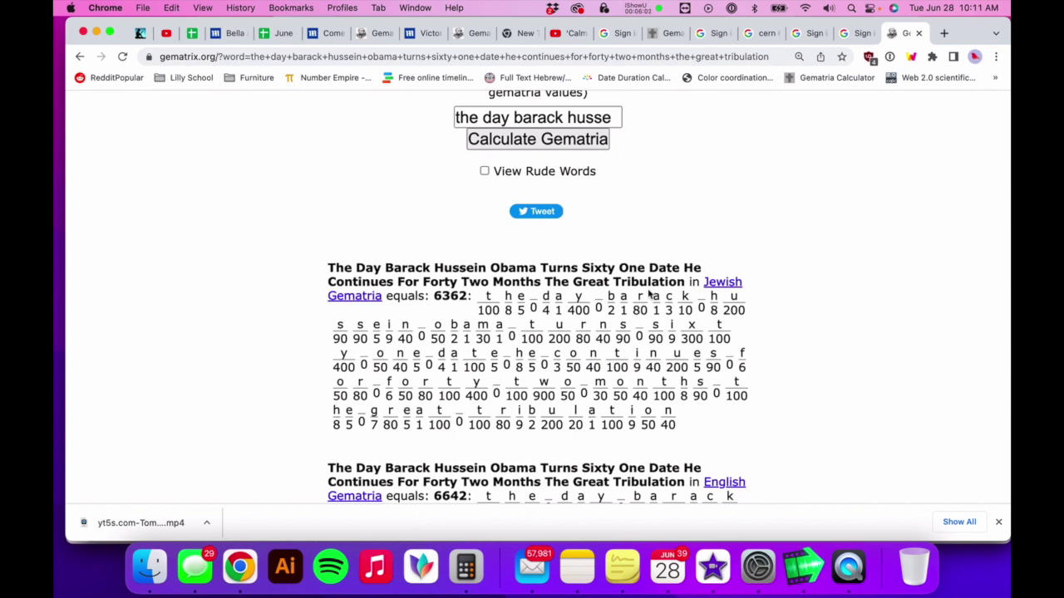
pyautogui.click(661, 10)
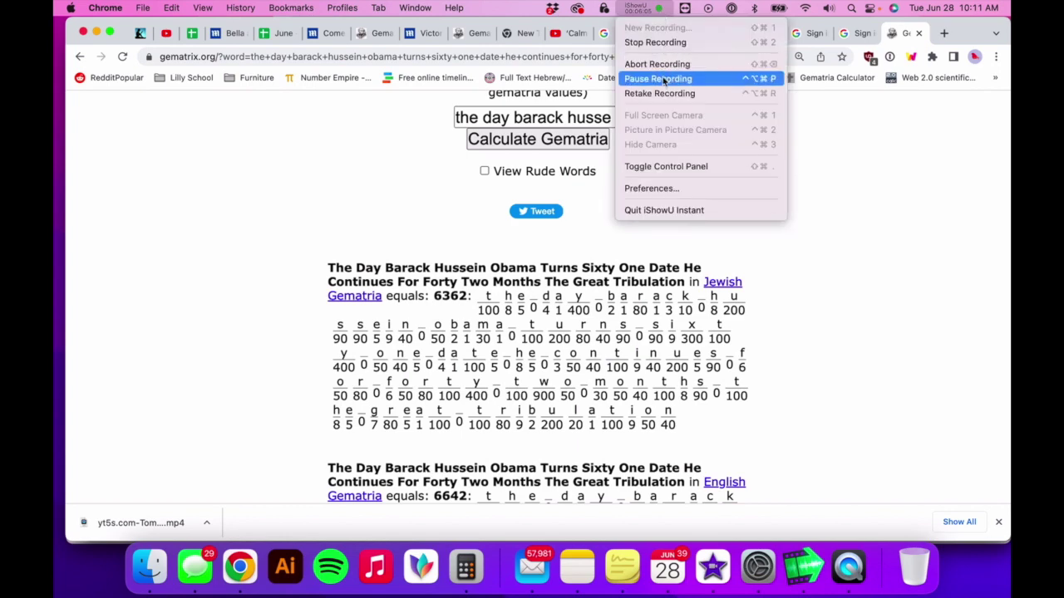
pyautogui.click(663, 77)
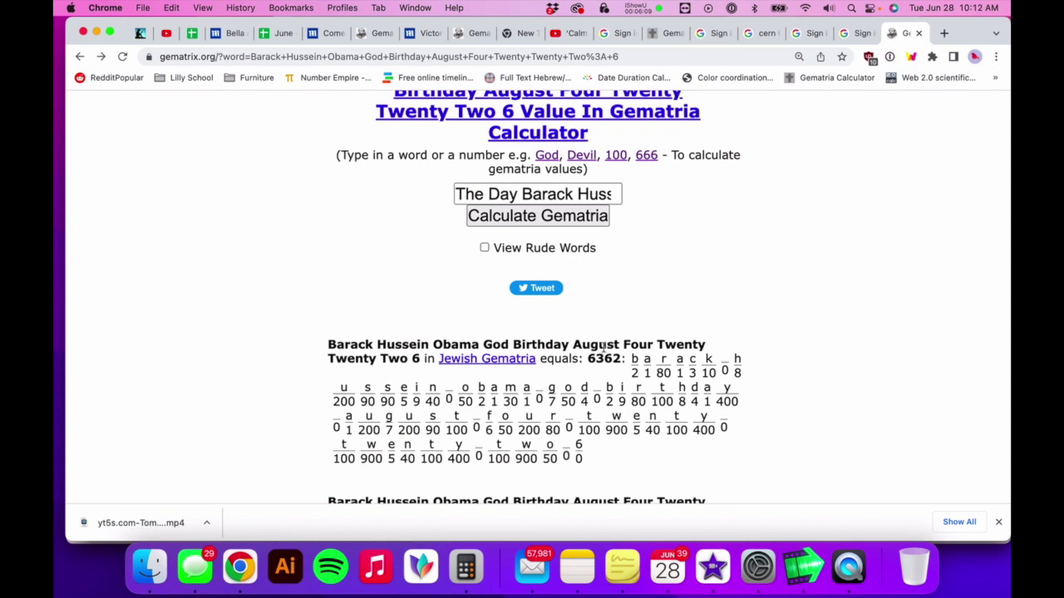
pyautogui.click(542, 194)
pyautogui.press('super+a')
pyautogui.write('Day Church Escape')
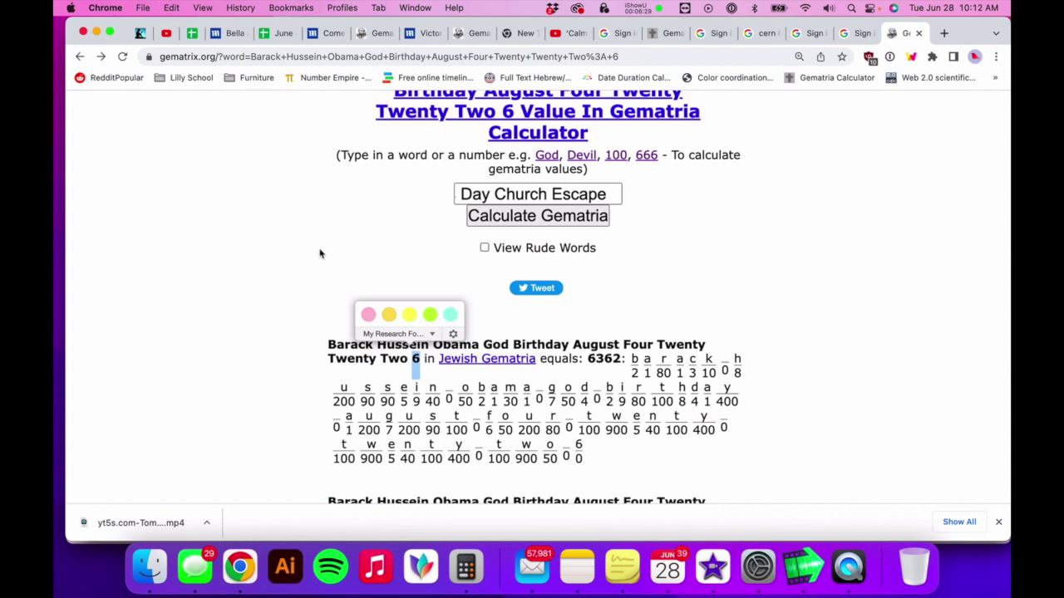
pyautogui.click(100, 56)
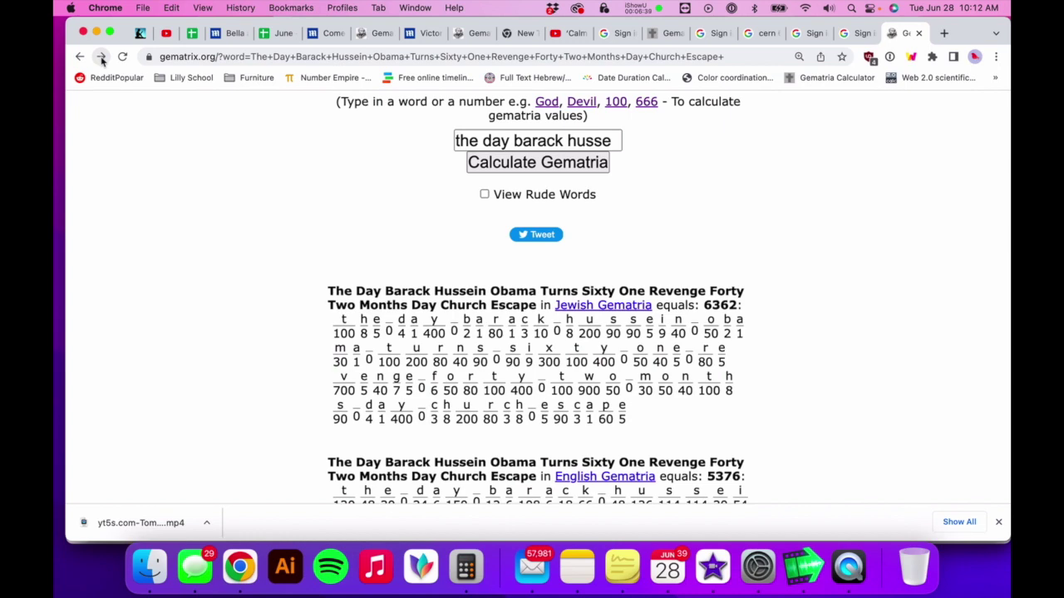
pyautogui.click(101, 56)
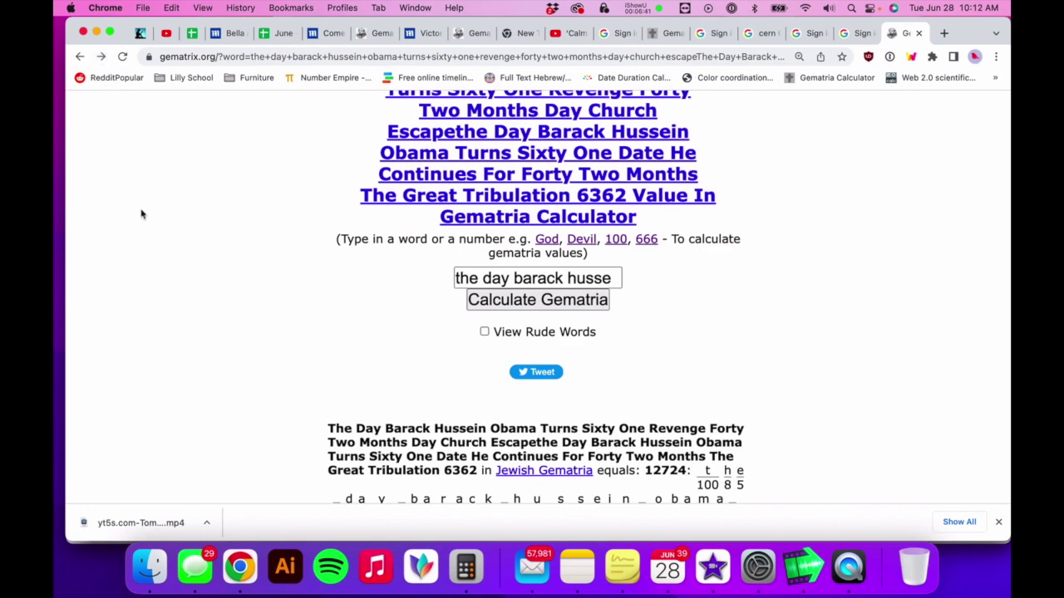
pyautogui.click(103, 56)
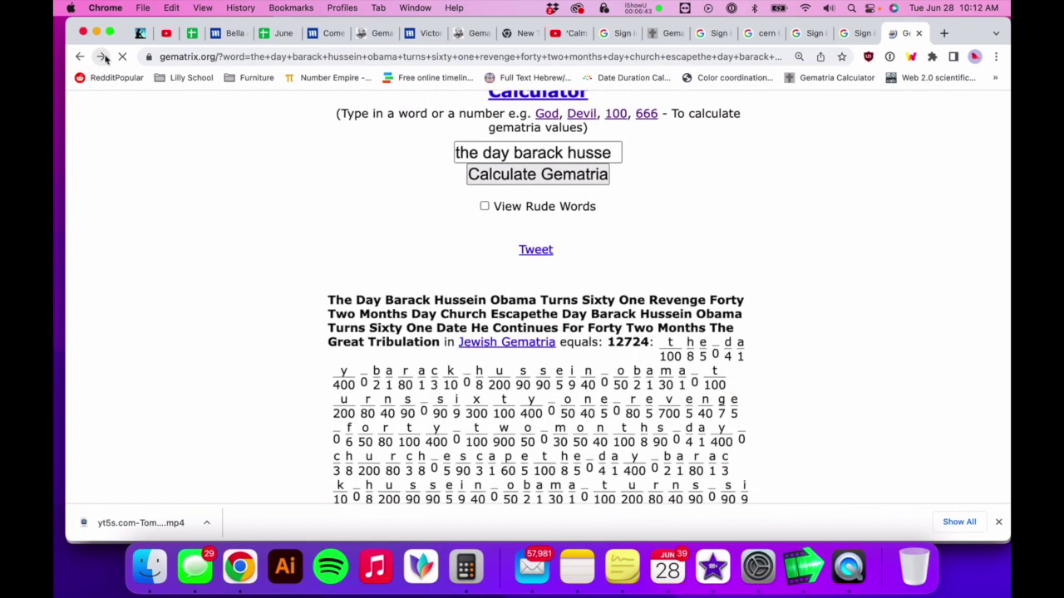
pyautogui.click(103, 57)
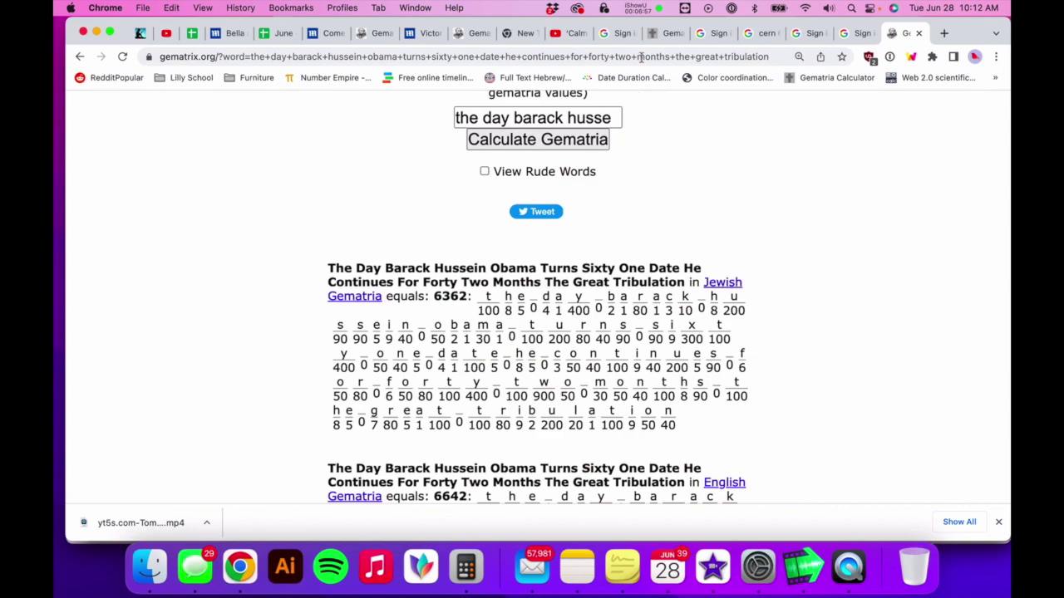
pyautogui.click(663, 12)
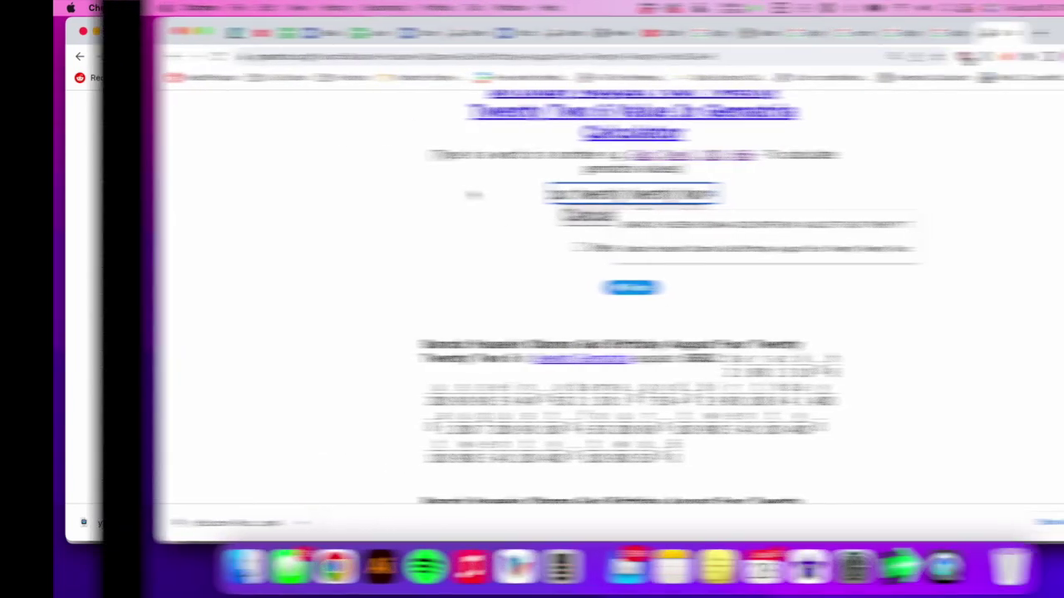